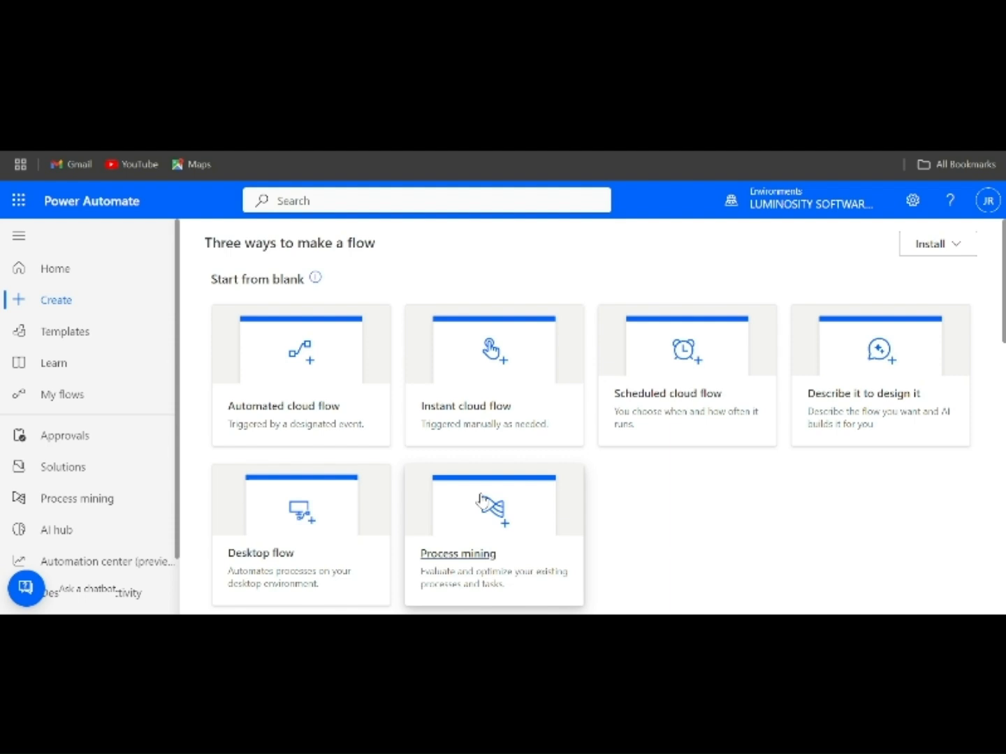
# Create an automated cloud flow named 'Low Inventory Alert' and skip choosing a trigger.
pyautogui.scroll(-1, 480, 498)
pyautogui.scroll(1, 485, 492)
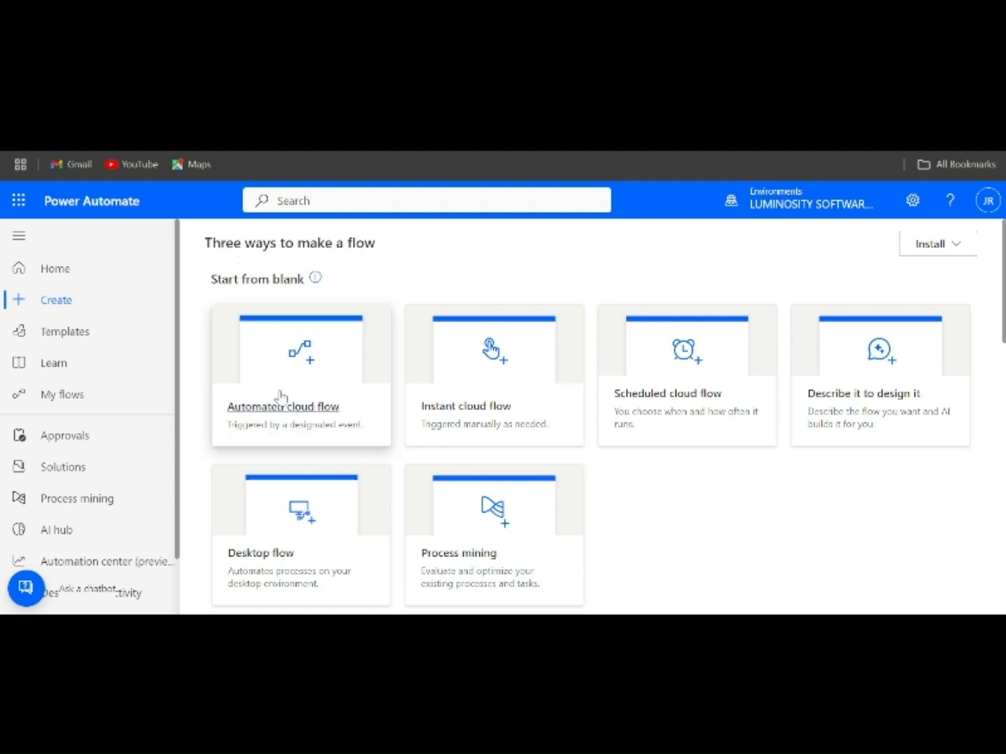
pyautogui.click(289, 419)
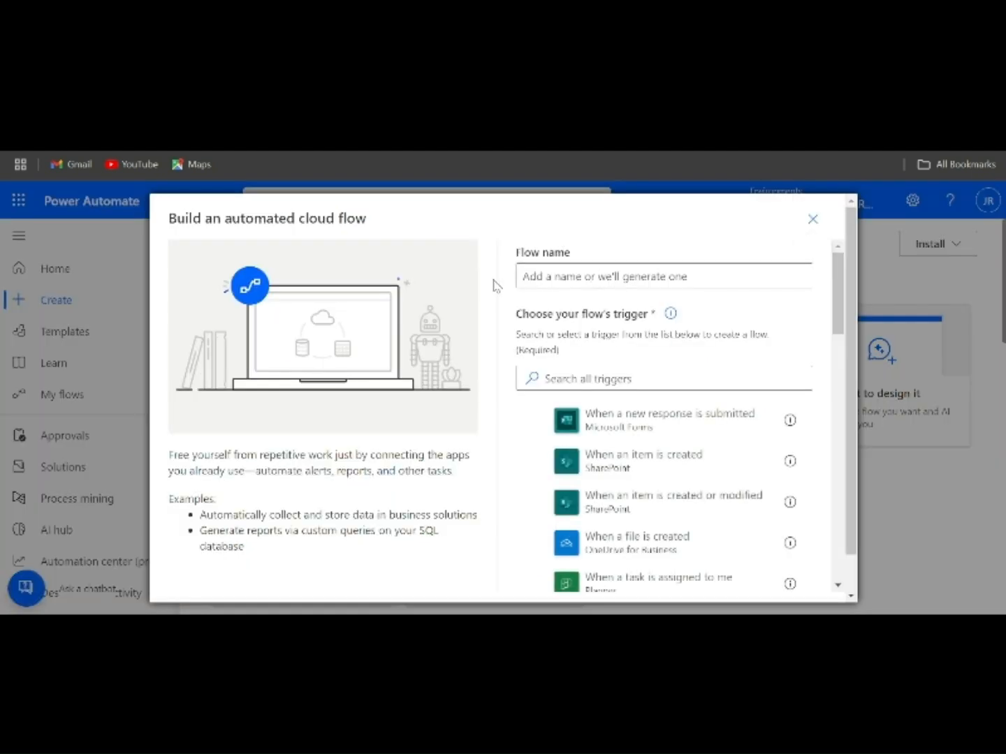
pyautogui.click(573, 279)
pyautogui.write('Low Inventory')
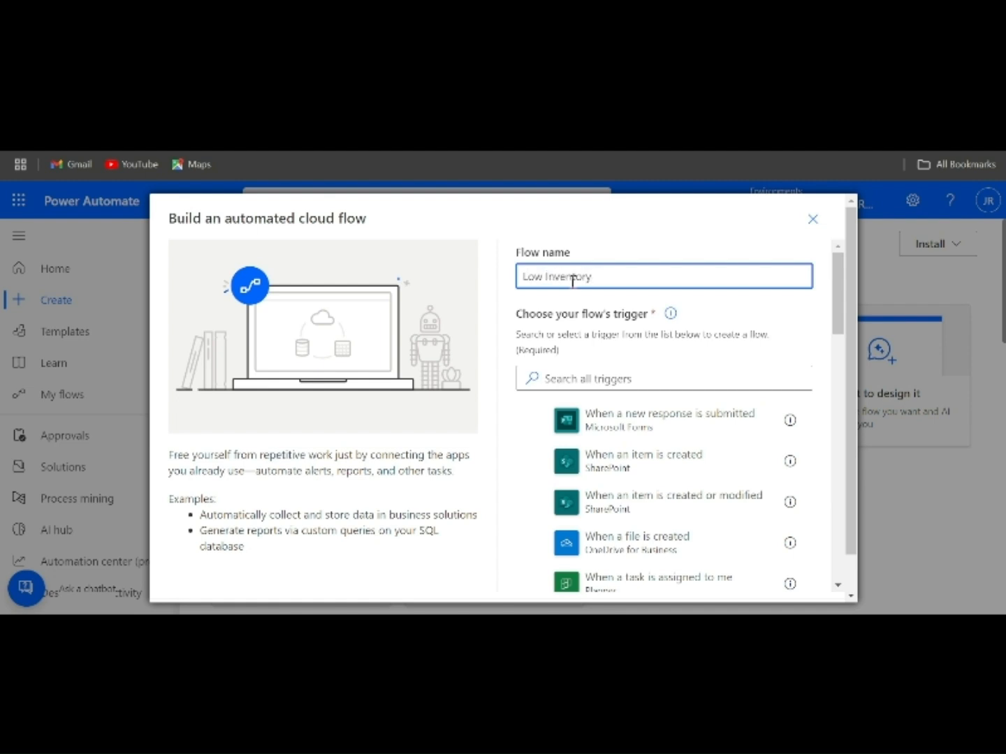
pyautogui.write(' Alert')
pyautogui.scroll(-10, 599, 397)
pyautogui.scroll(-3, 599, 397)
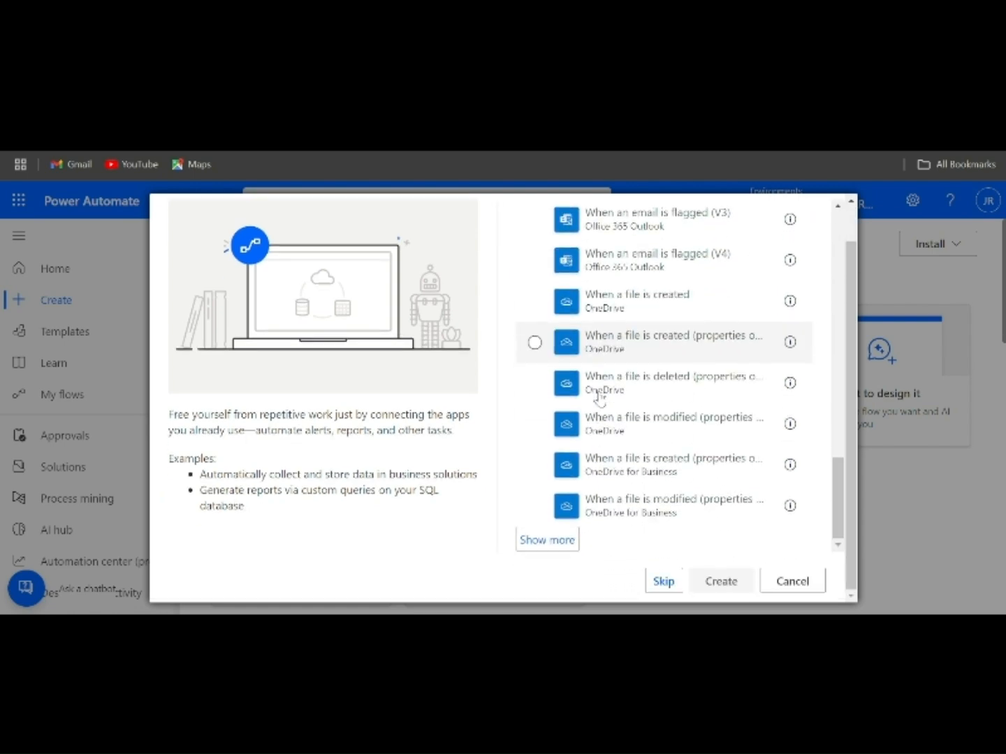
pyautogui.click(665, 591)
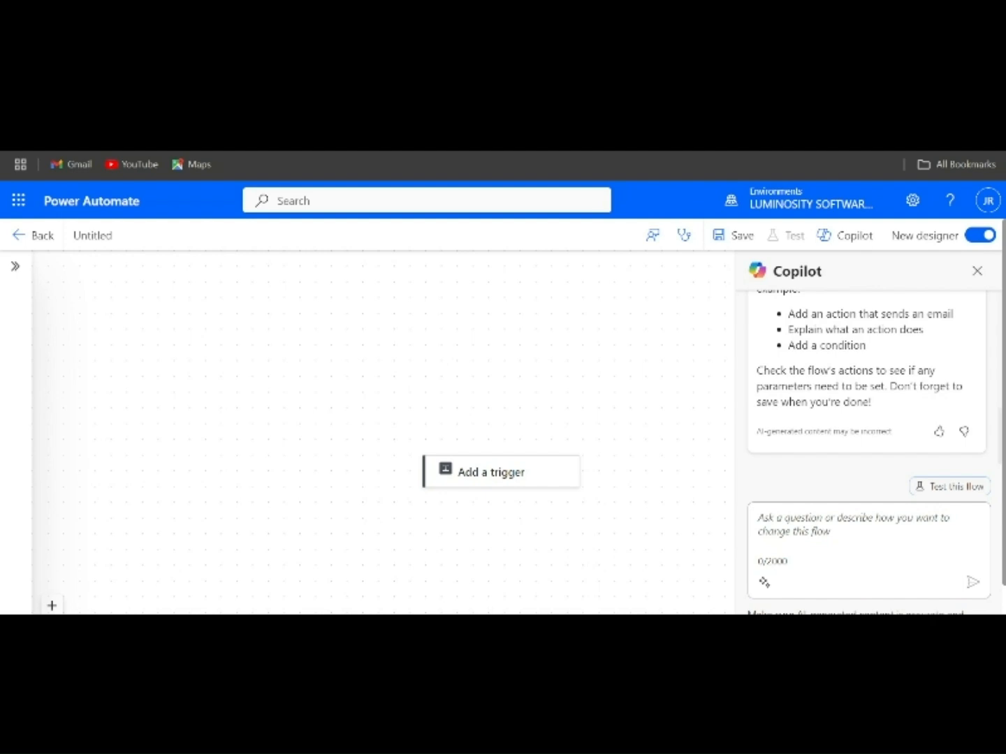
# Add the Excel Online (Business) For a selected row trigger, using the OneDrive for Business location and OneDrive library.
pyautogui.click(454, 481)
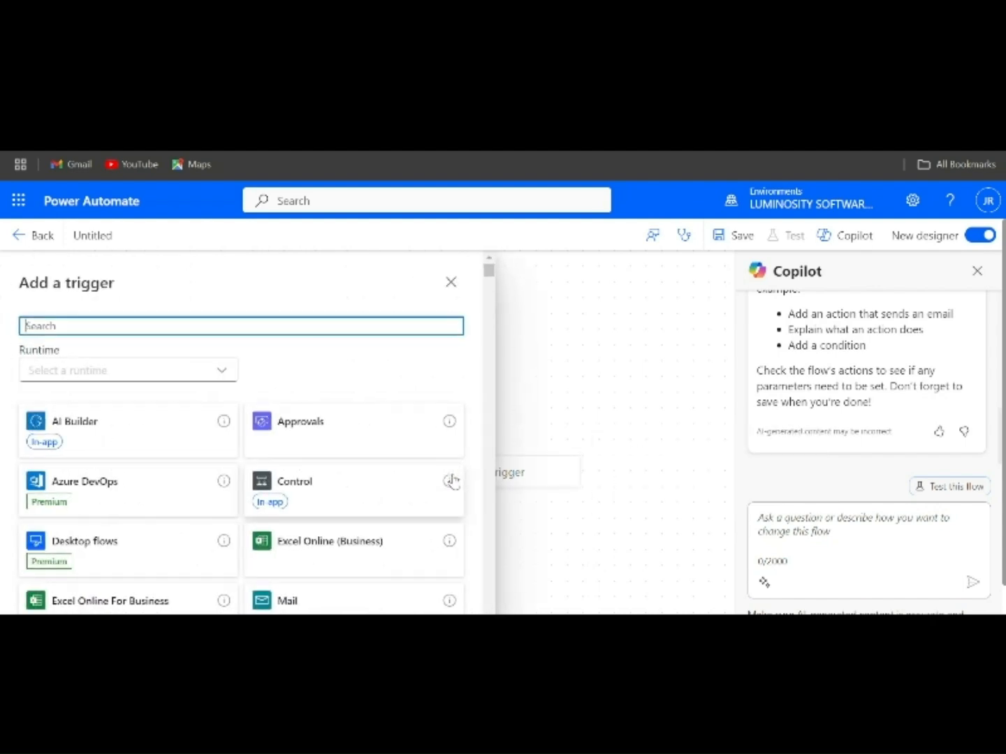
pyautogui.click(307, 559)
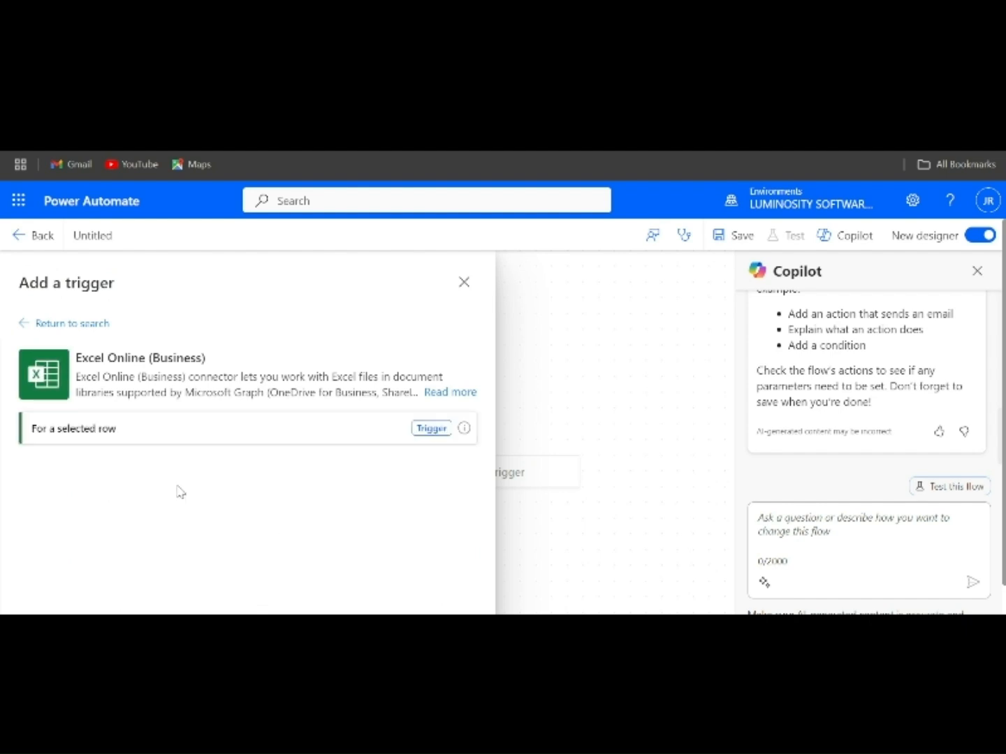
pyautogui.click(132, 440)
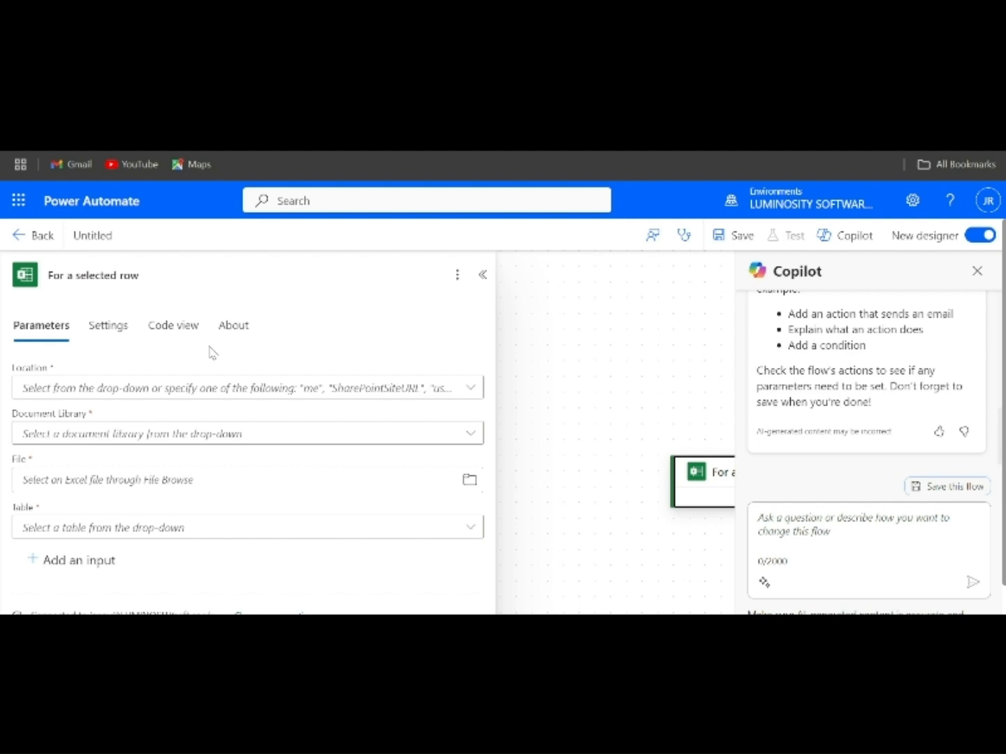
pyautogui.click(261, 395)
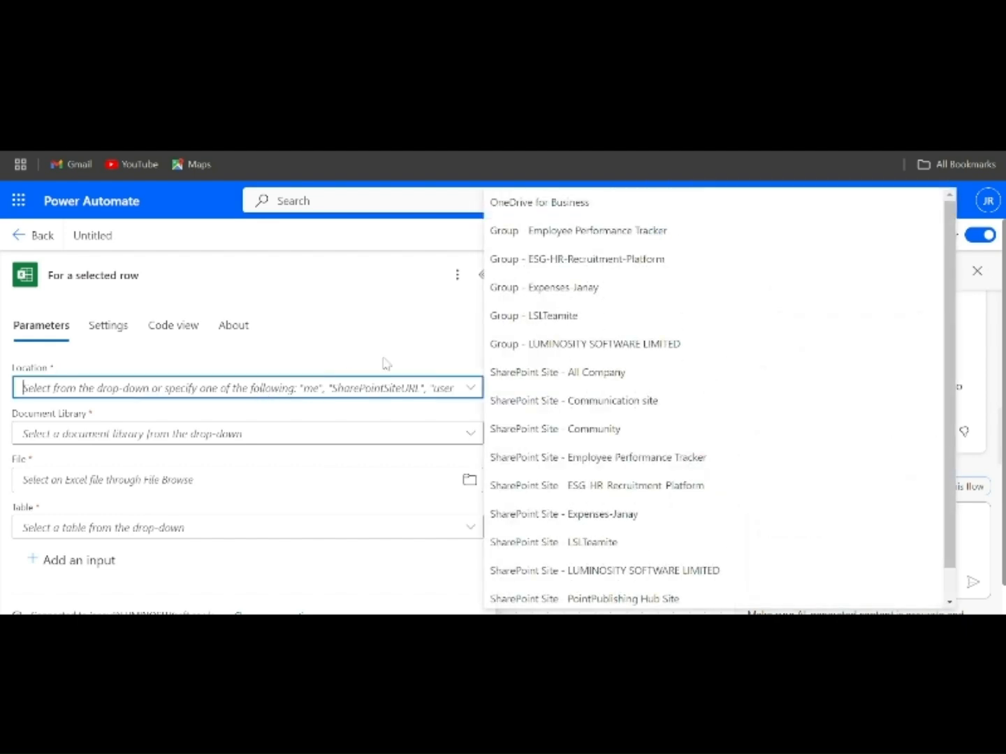
pyautogui.click(546, 201)
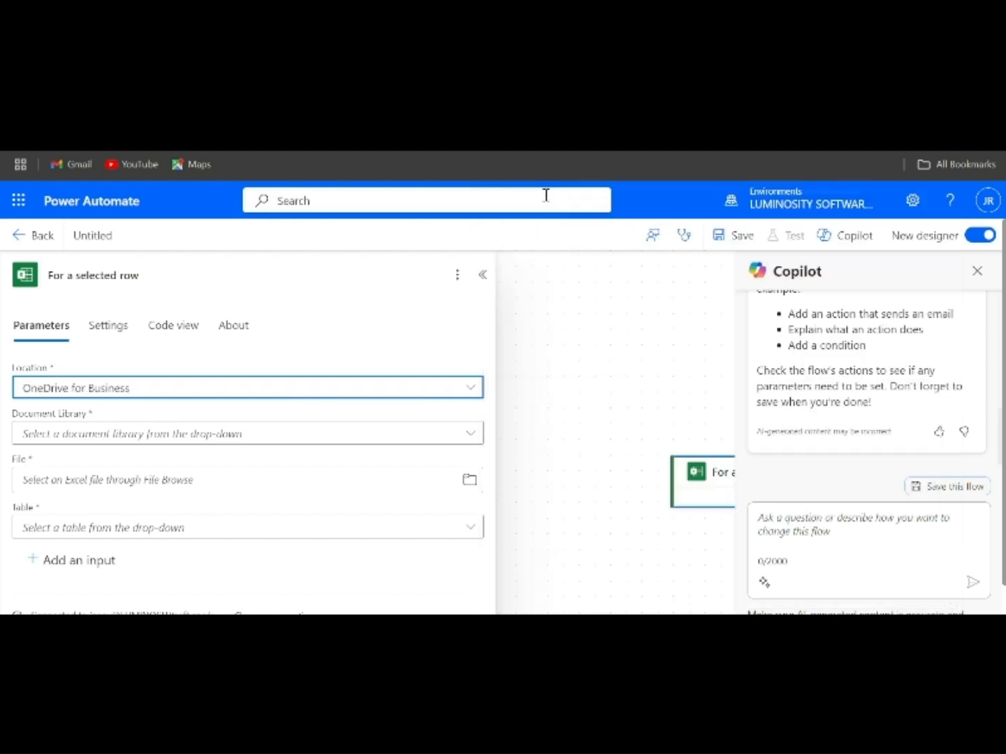
pyautogui.click(230, 435)
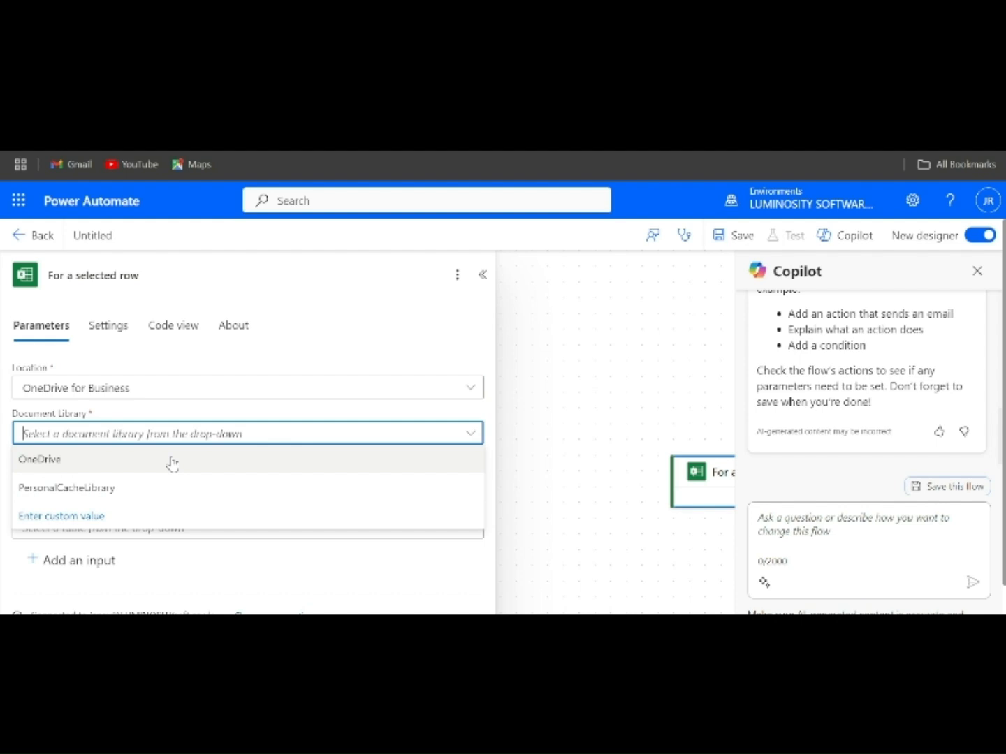
pyautogui.click(151, 466)
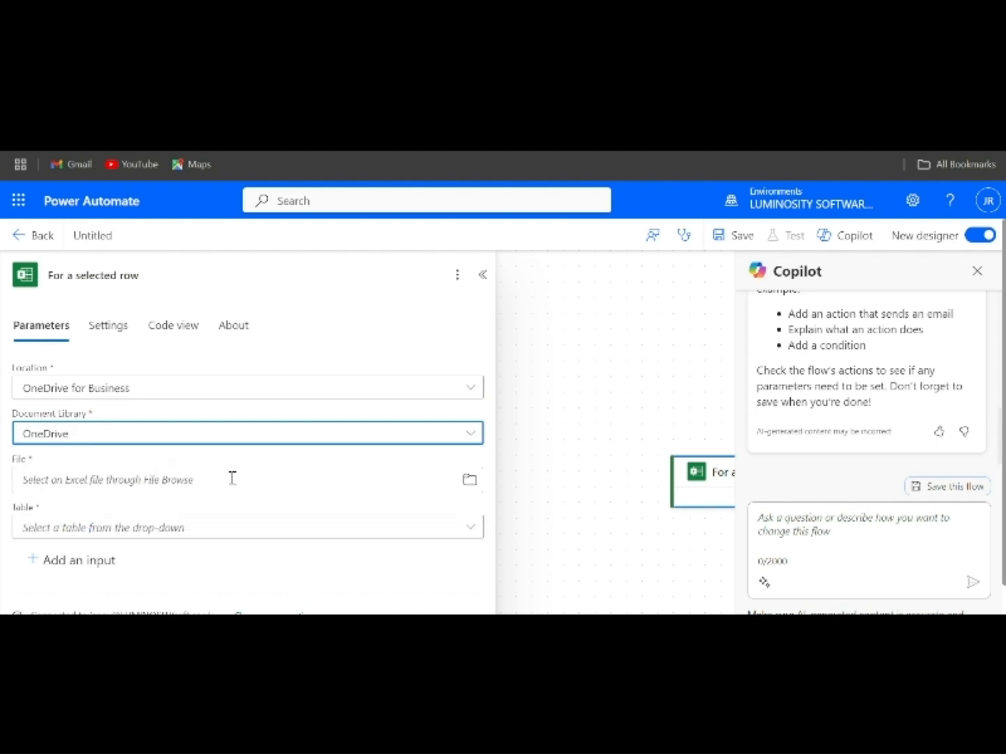
# Point the trigger at file Inventory.xlsx and table Table1.
pyautogui.click(469, 482)
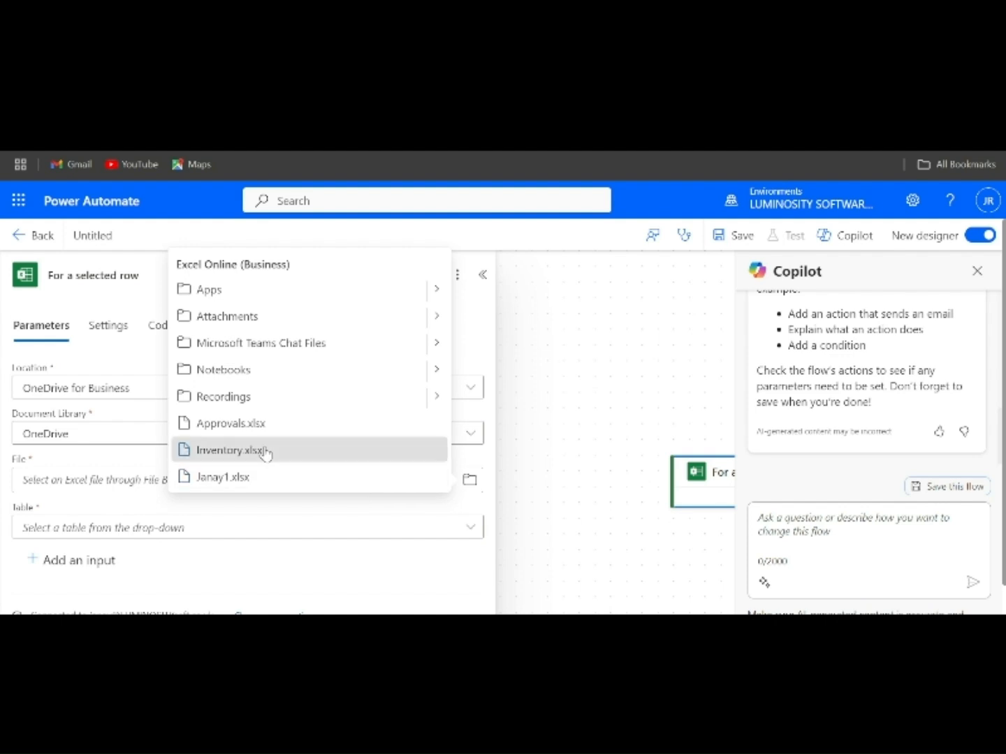
pyautogui.click(265, 452)
pyautogui.click(168, 529)
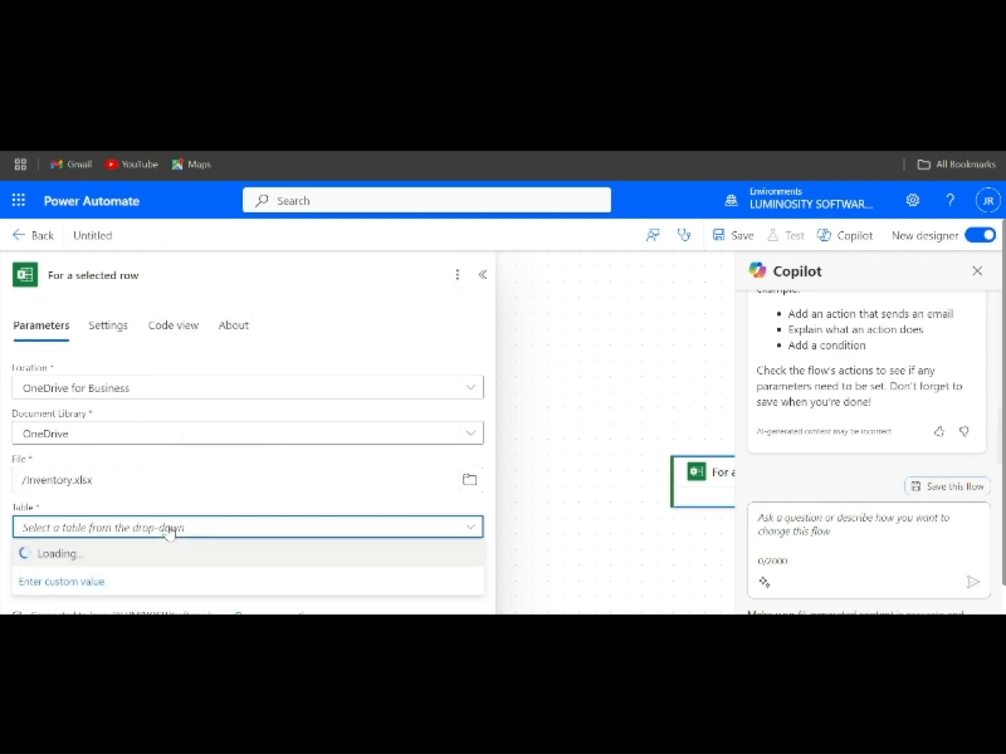
pyautogui.scroll(-1, 154, 510)
pyautogui.click(138, 504)
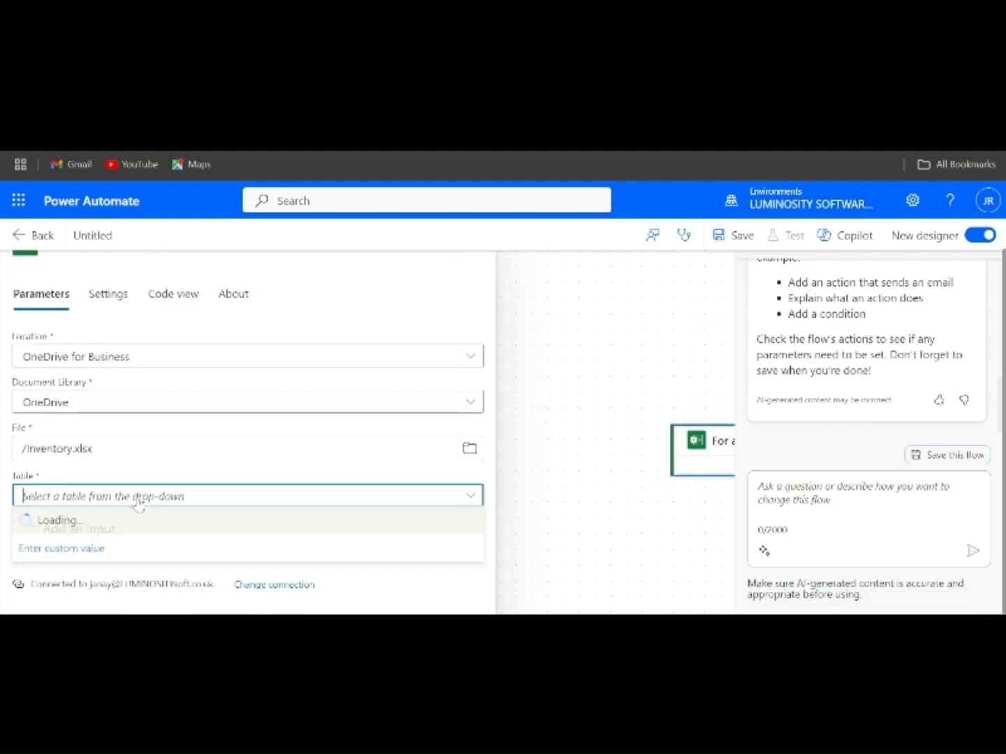
pyautogui.click(74, 521)
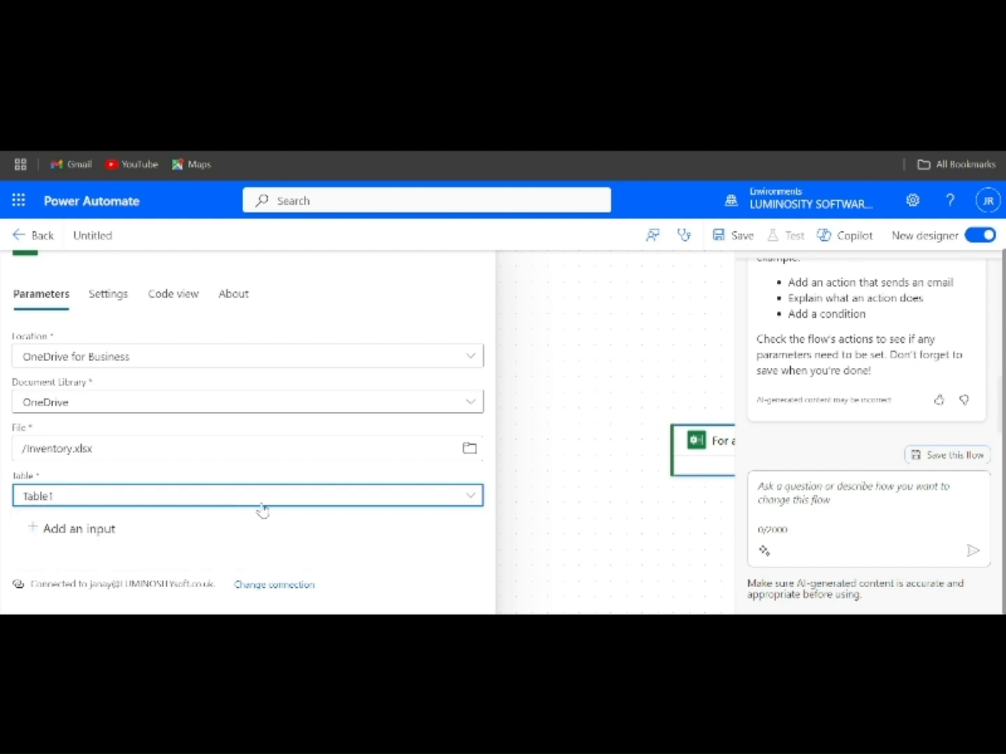
pyautogui.click(543, 388)
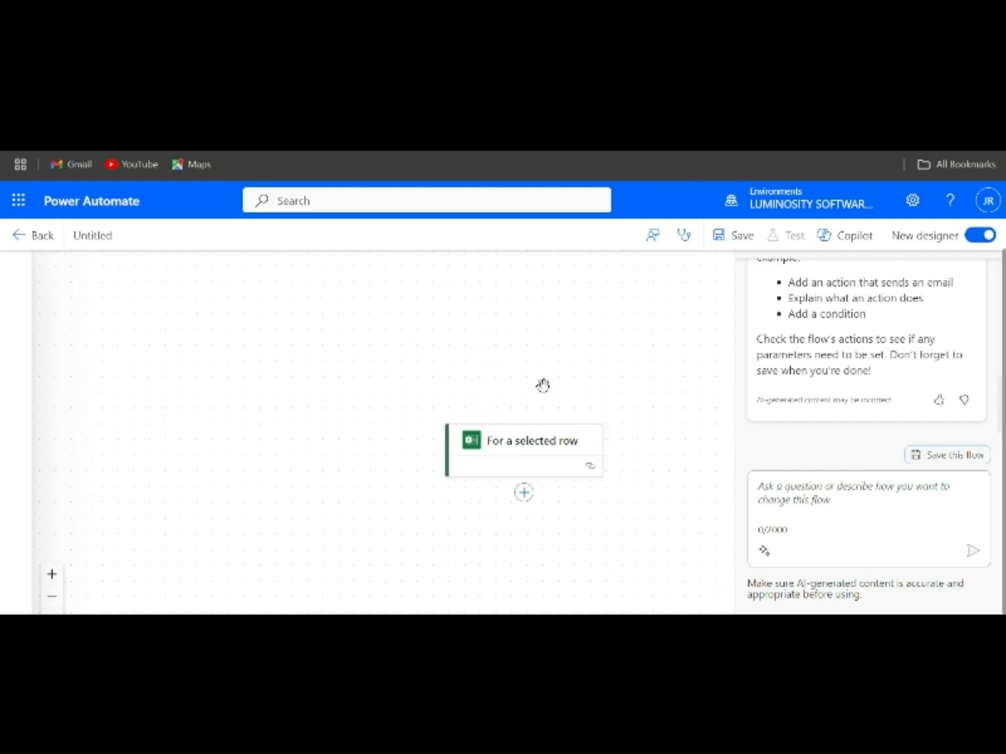
# Add a Condition step after the Excel trigger.
pyautogui.click(524, 493)
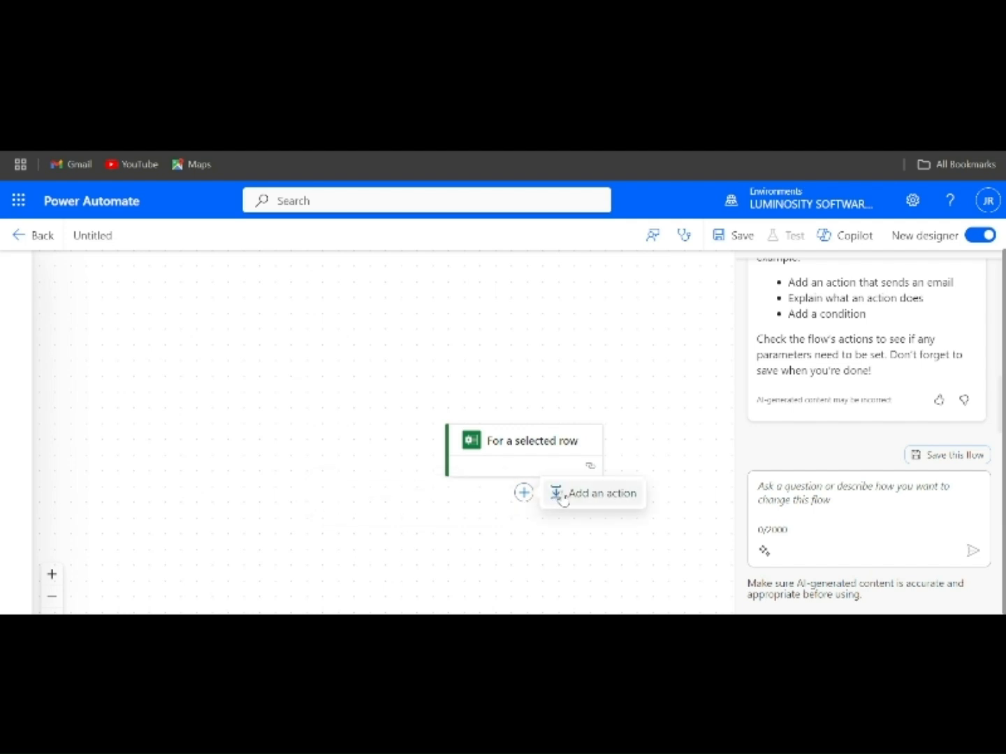
pyautogui.click(562, 494)
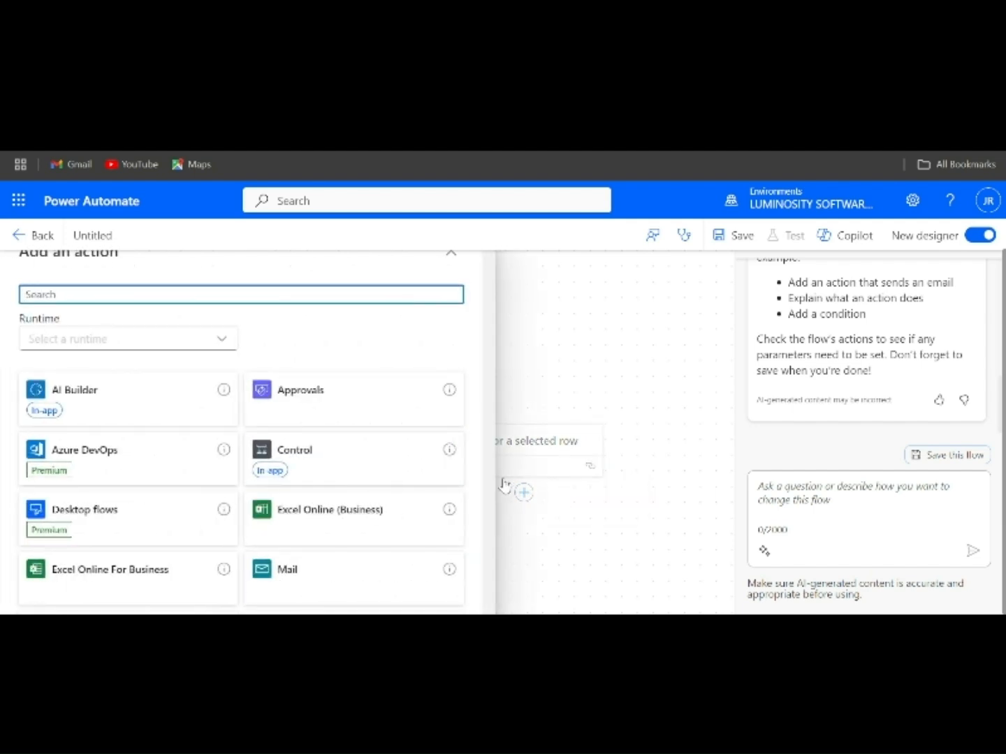
pyautogui.write('COn')
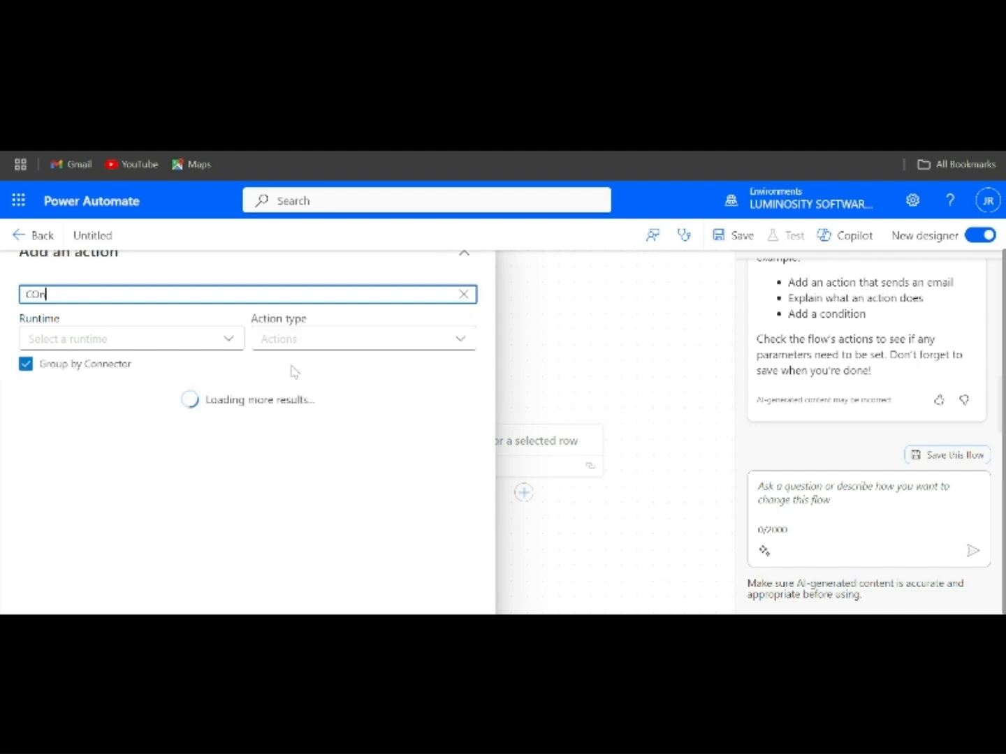
pyautogui.write('ditio')
pyautogui.click(50, 451)
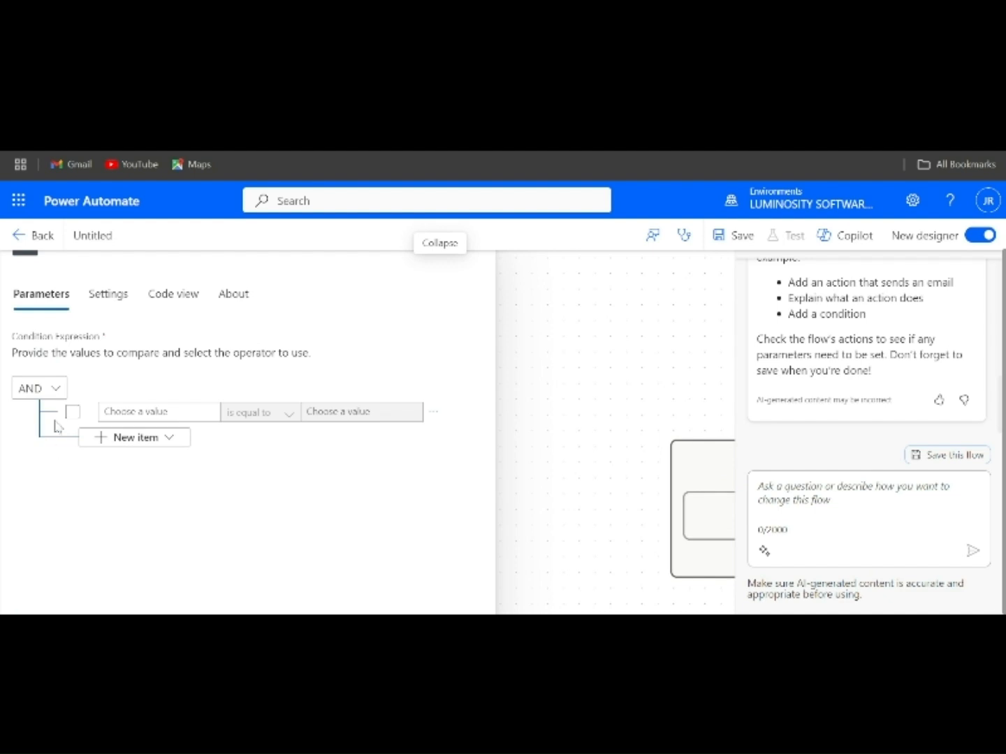
# Set the condition's first value to the row's Quantity field.
pyautogui.click(124, 408)
pyautogui.click(89, 425)
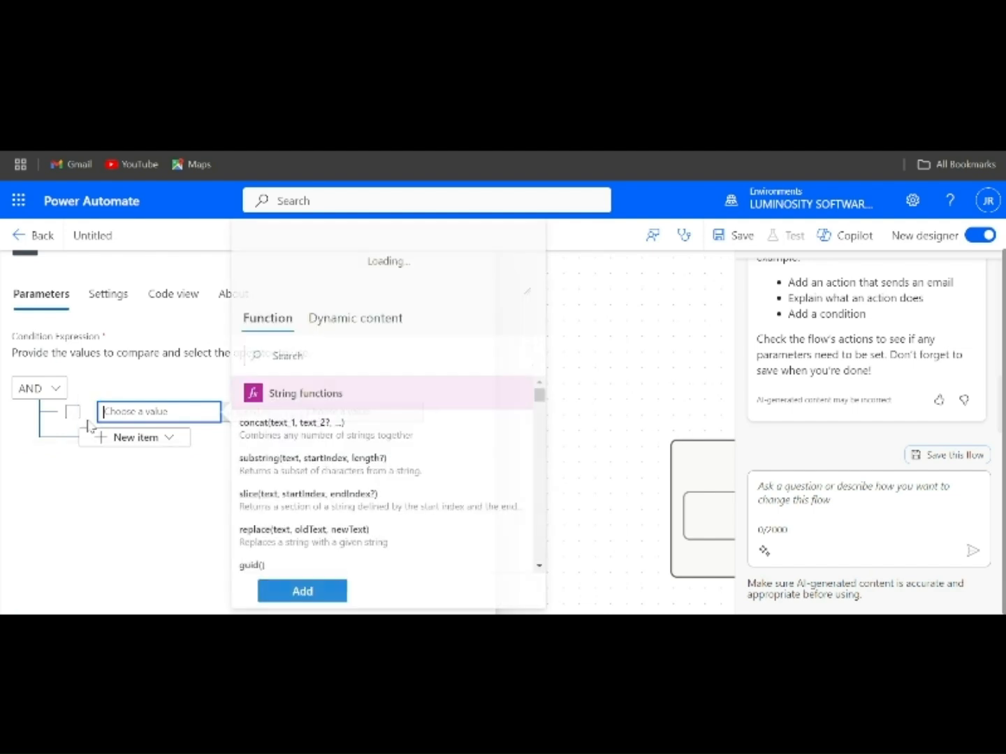
pyautogui.click(336, 320)
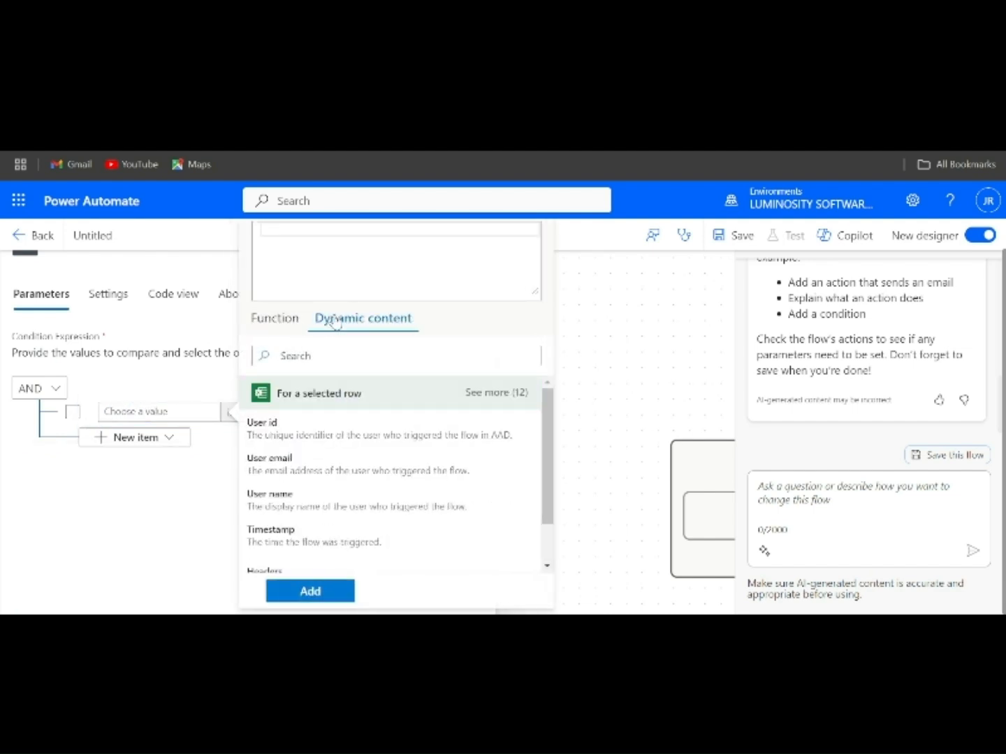
pyautogui.scroll(-2, 287, 475)
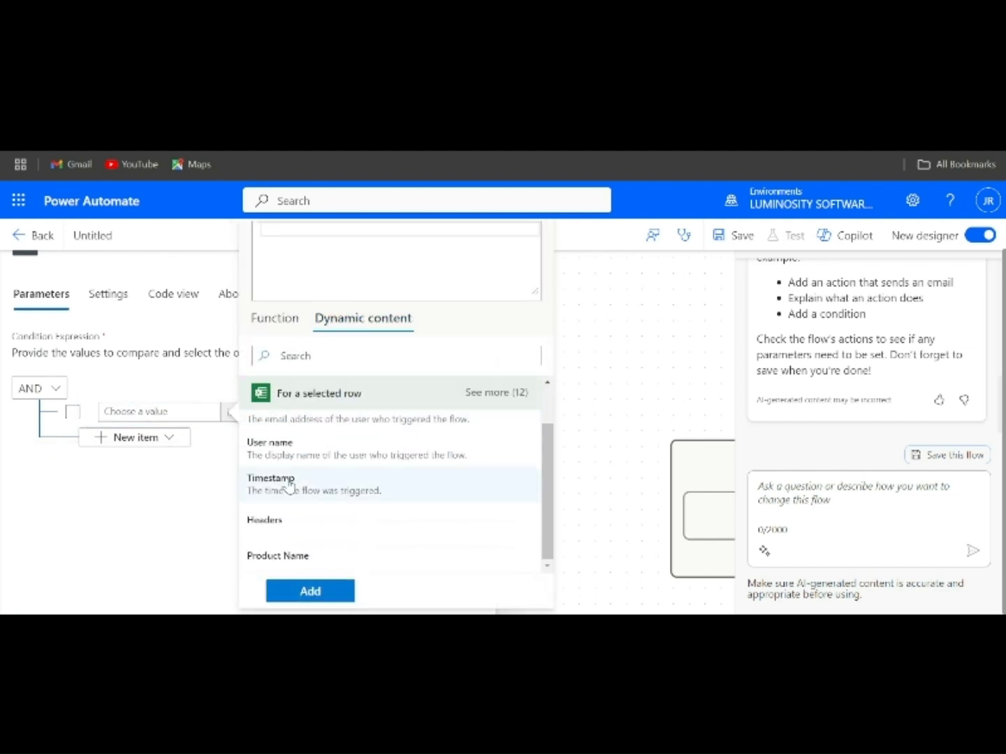
pyautogui.click(305, 597)
pyautogui.click(489, 412)
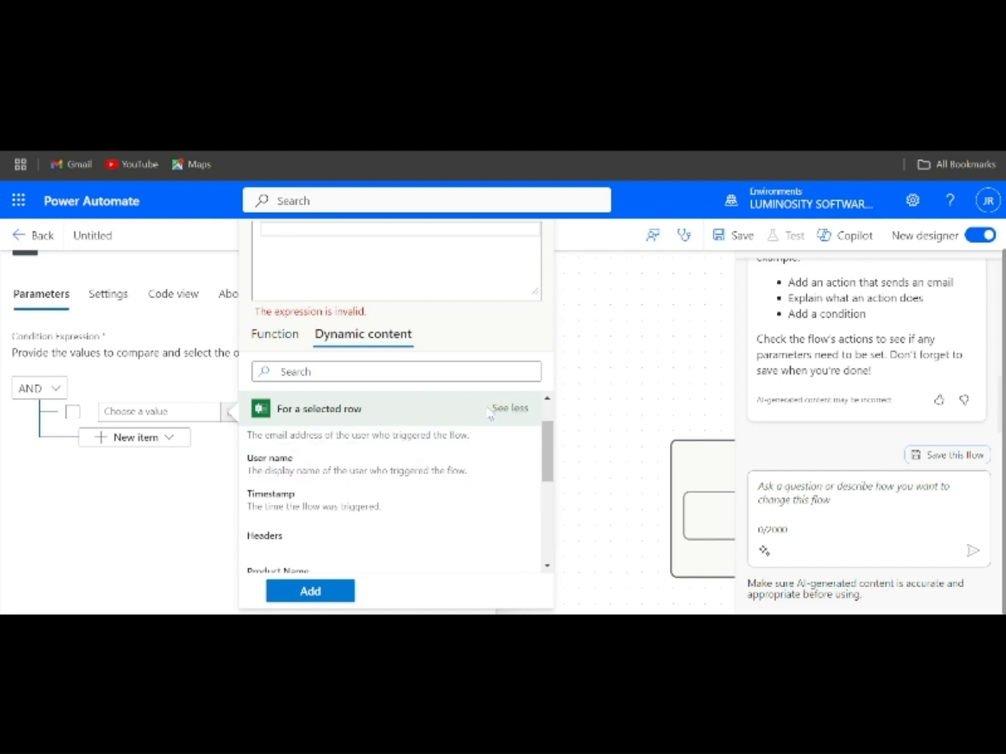
pyautogui.scroll(-5, 343, 456)
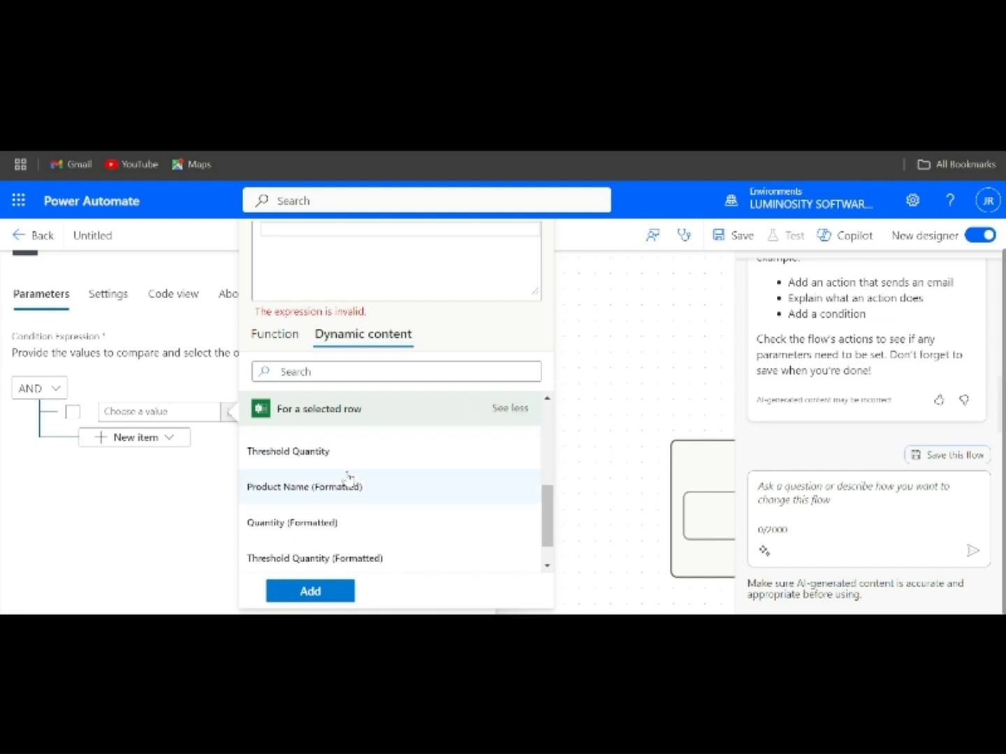
pyautogui.scroll(1, 333, 492)
pyautogui.scroll(-1, 332, 492)
pyautogui.scroll(1, 332, 490)
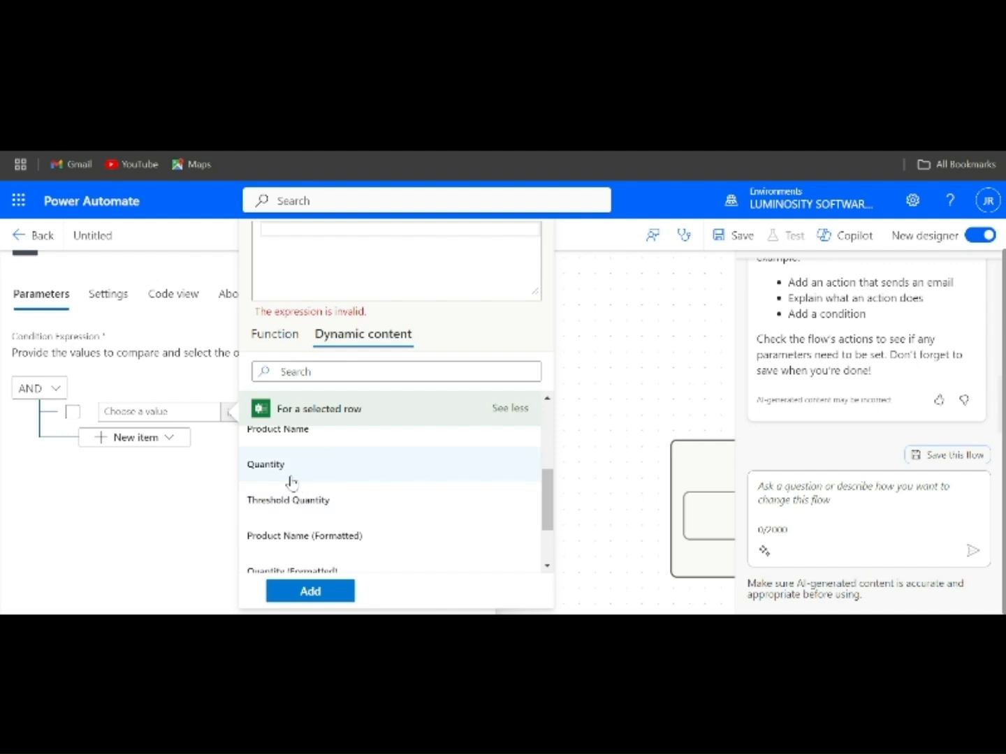
pyautogui.click(288, 479)
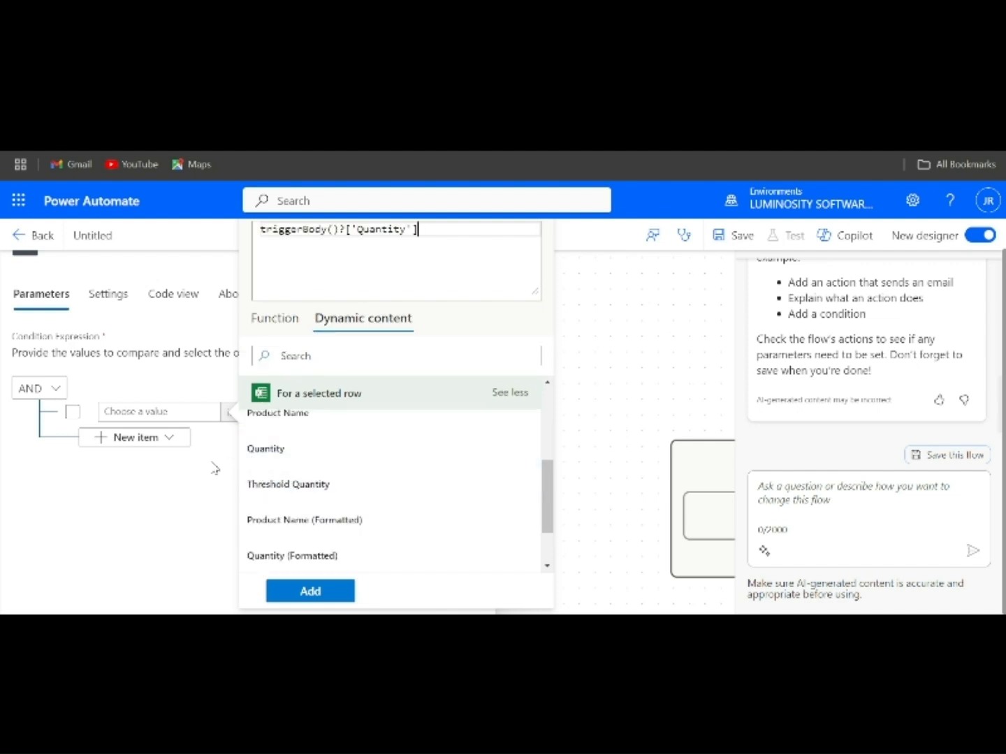
pyautogui.click(311, 591)
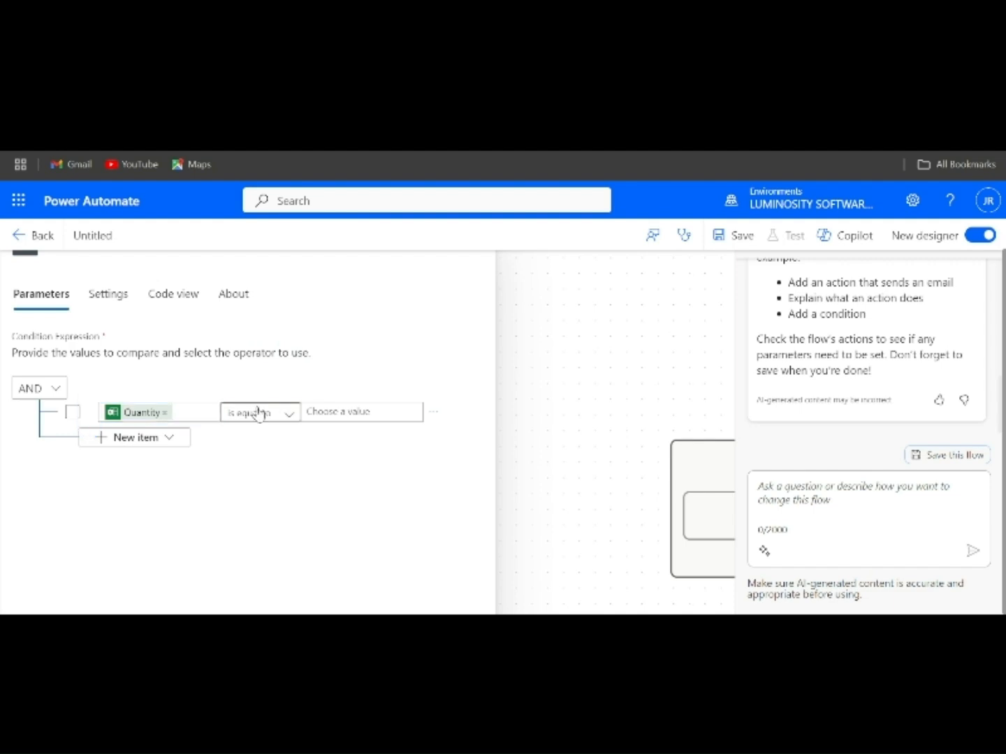
# Make the comparison 'is less than' the row's Threshold Quantity field.
pyautogui.click(259, 413)
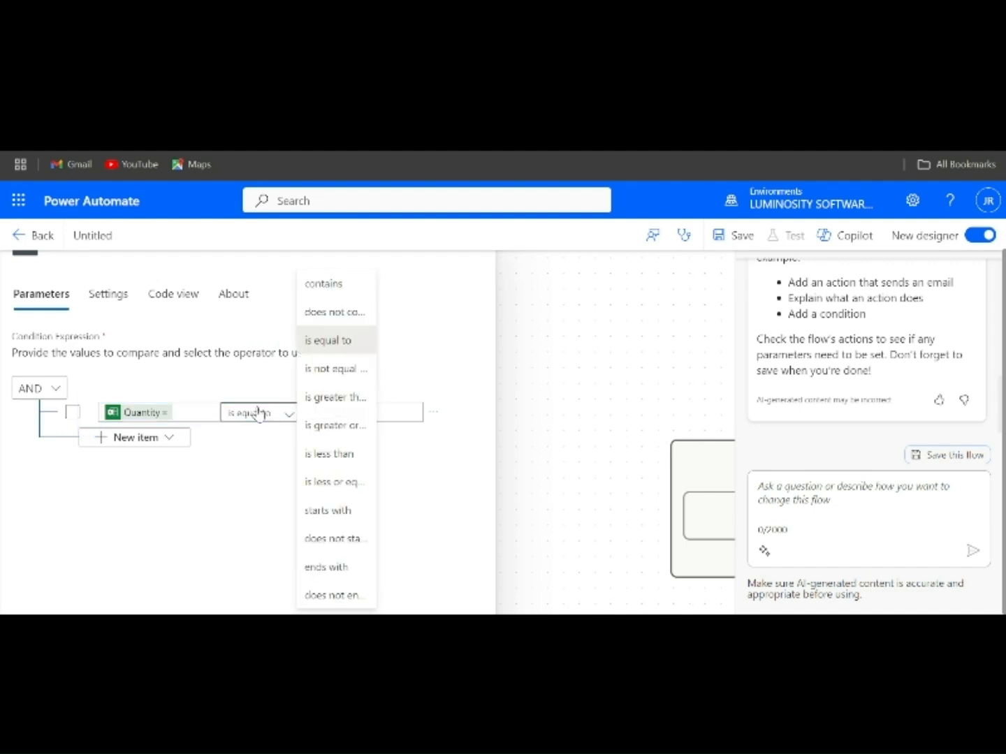
pyautogui.click(334, 455)
pyautogui.click(345, 413)
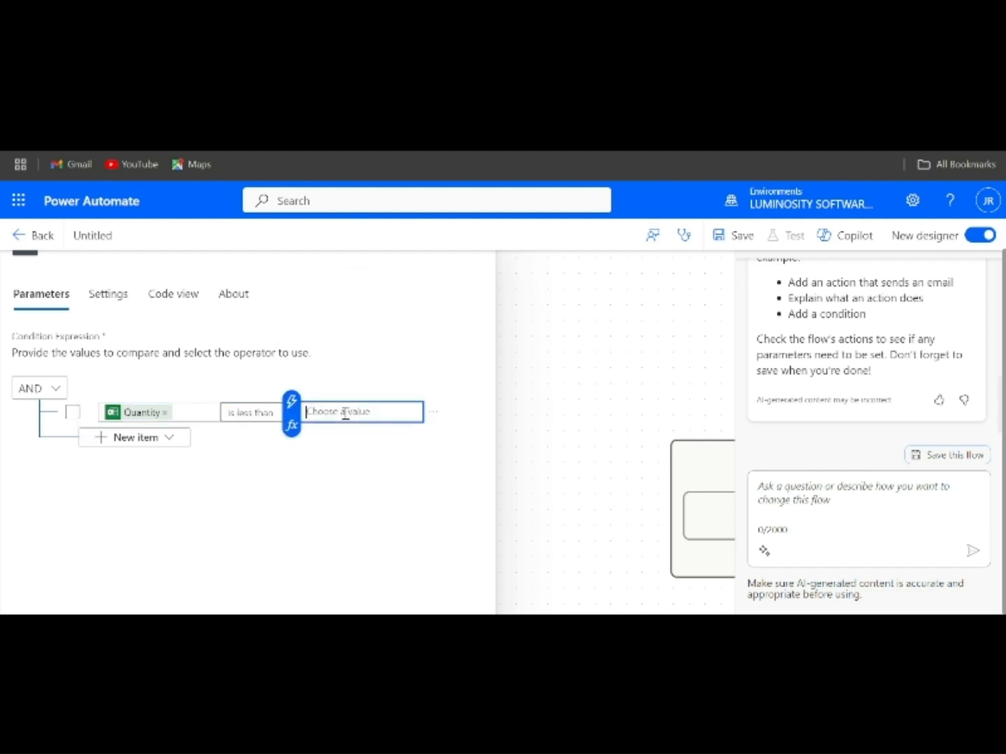
pyautogui.click(292, 424)
pyautogui.click(563, 316)
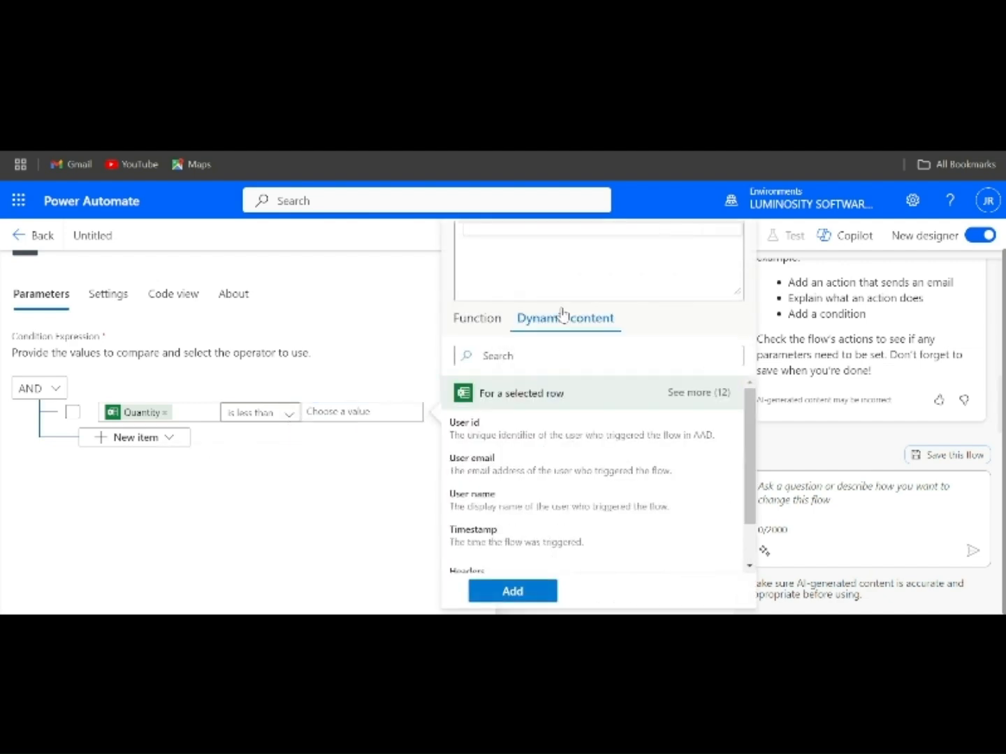
pyautogui.click(512, 592)
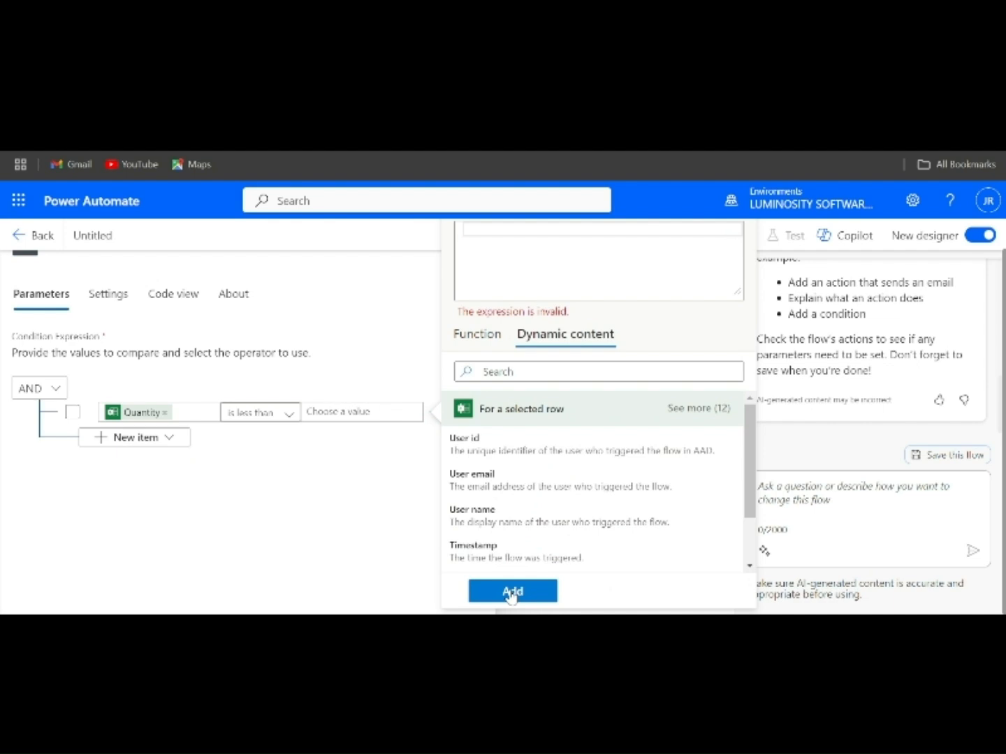
pyautogui.click(697, 410)
pyautogui.scroll(-5, 507, 504)
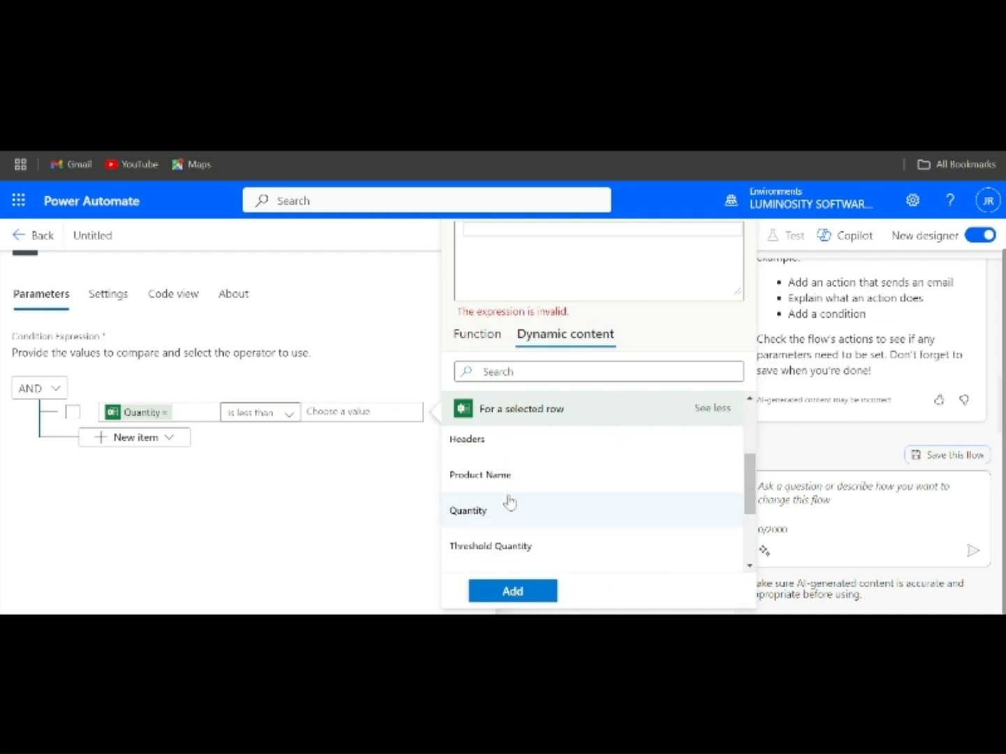
pyautogui.click(504, 525)
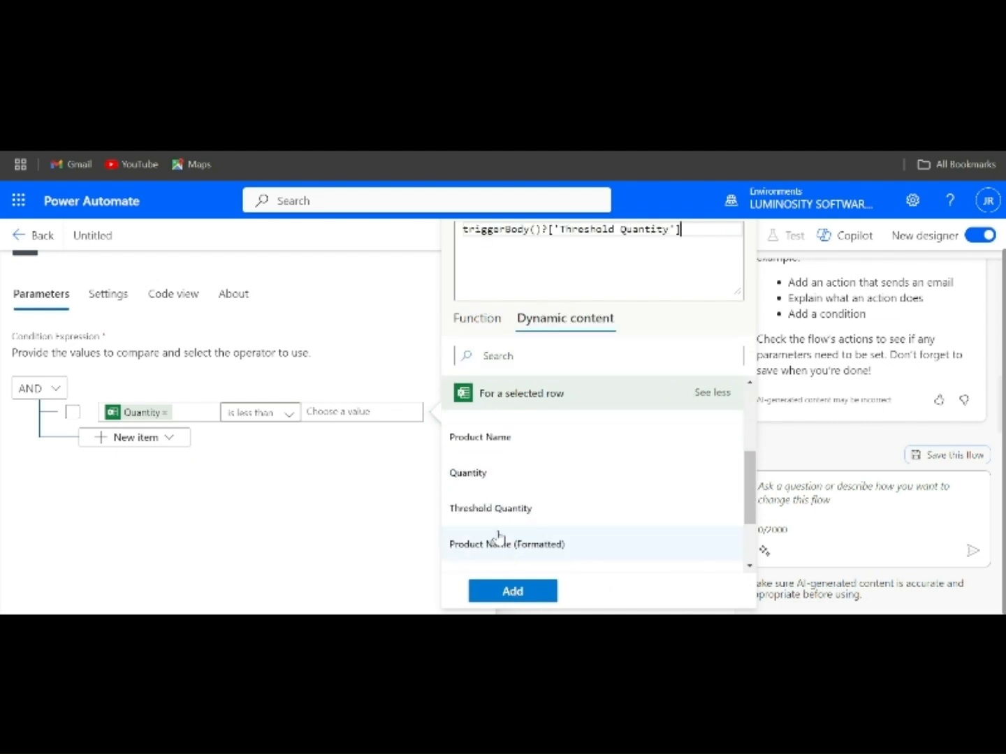
pyautogui.click(512, 592)
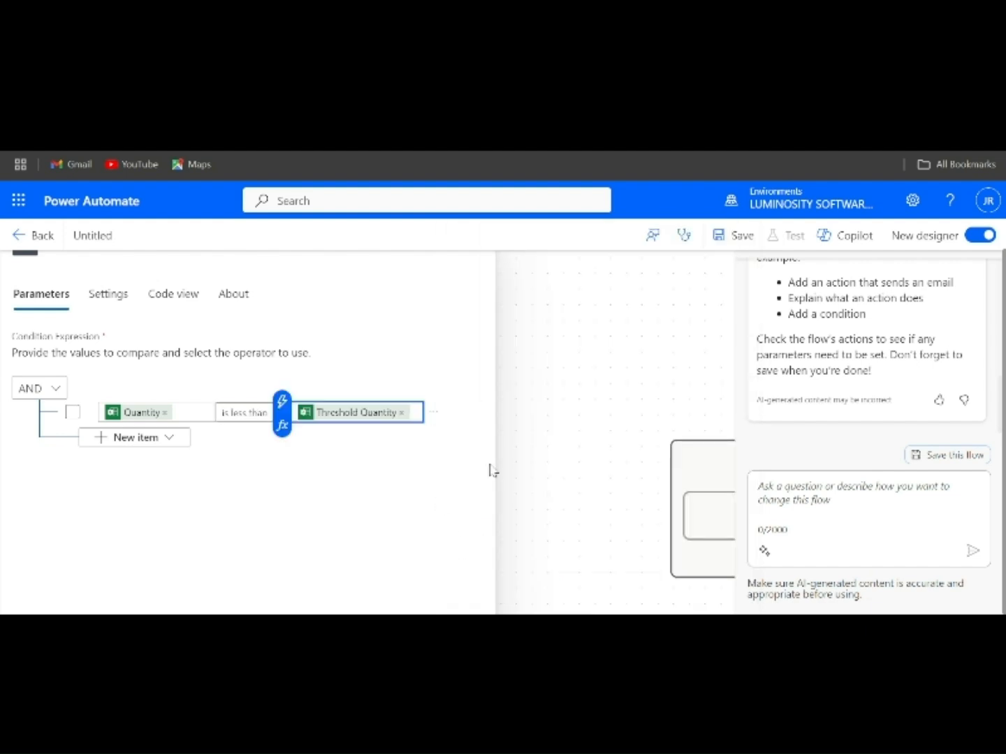
pyautogui.click(528, 455)
# Pan the canvas to show the trigger and the Condition's True and False branches.
pyautogui.moveTo(527, 455); pyautogui.dragTo(108, 454)
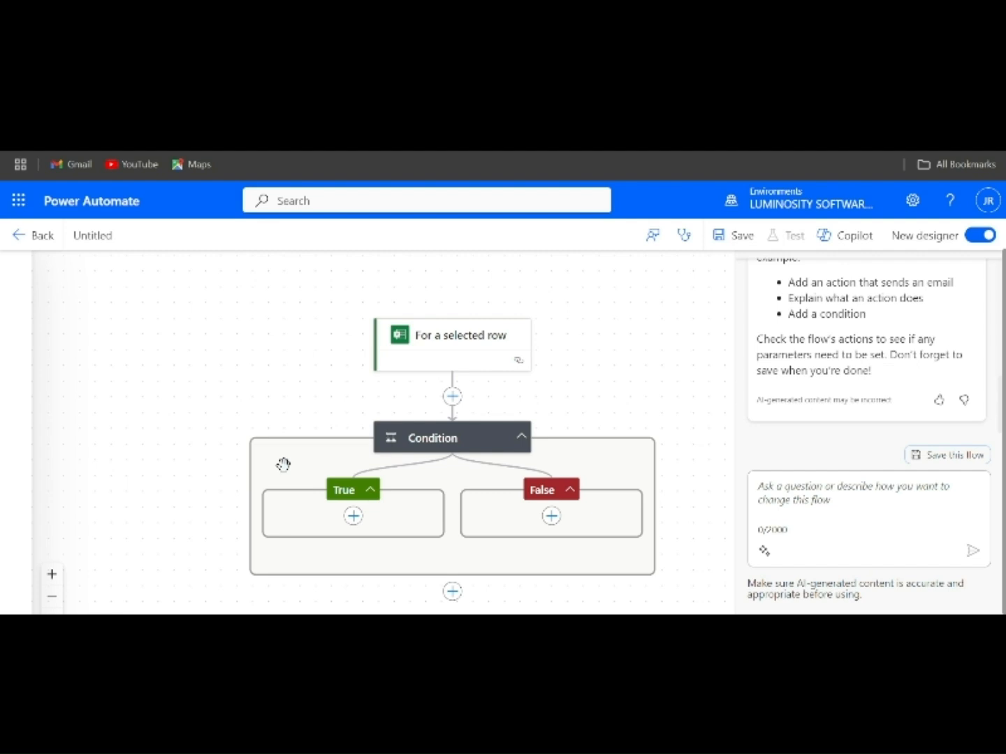
# Add a Gmail Send email (V2) action to the True branch and begin typing the recipient's e-mail address.
pyautogui.click(355, 517)
pyautogui.click(400, 520)
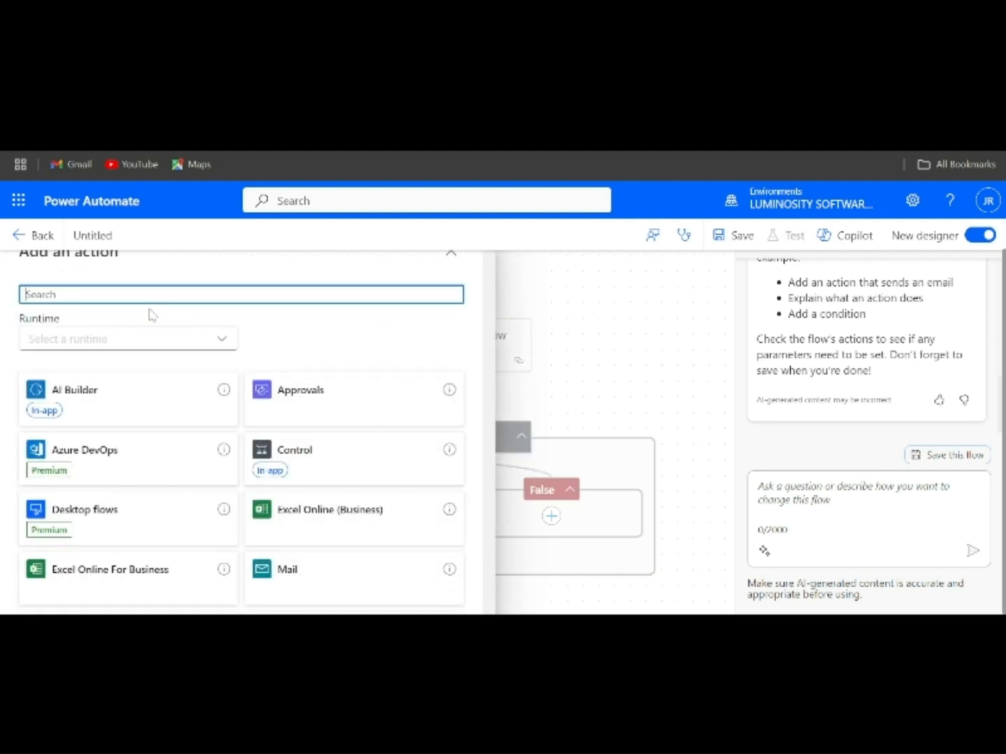
pyautogui.write('Gmail')
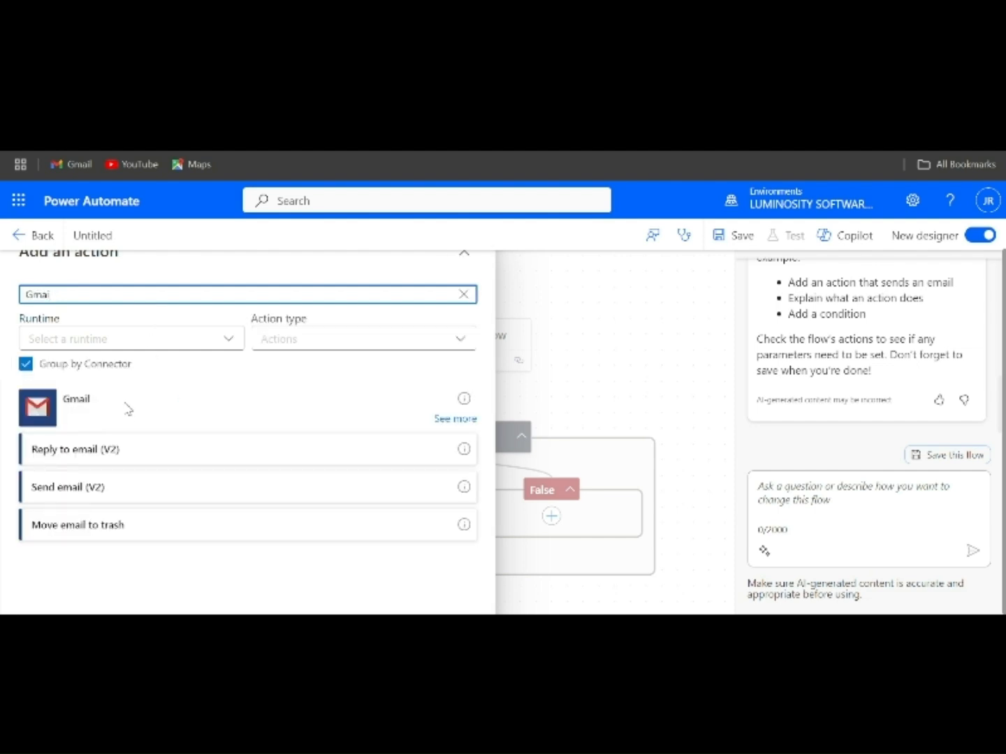
pyautogui.click(87, 488)
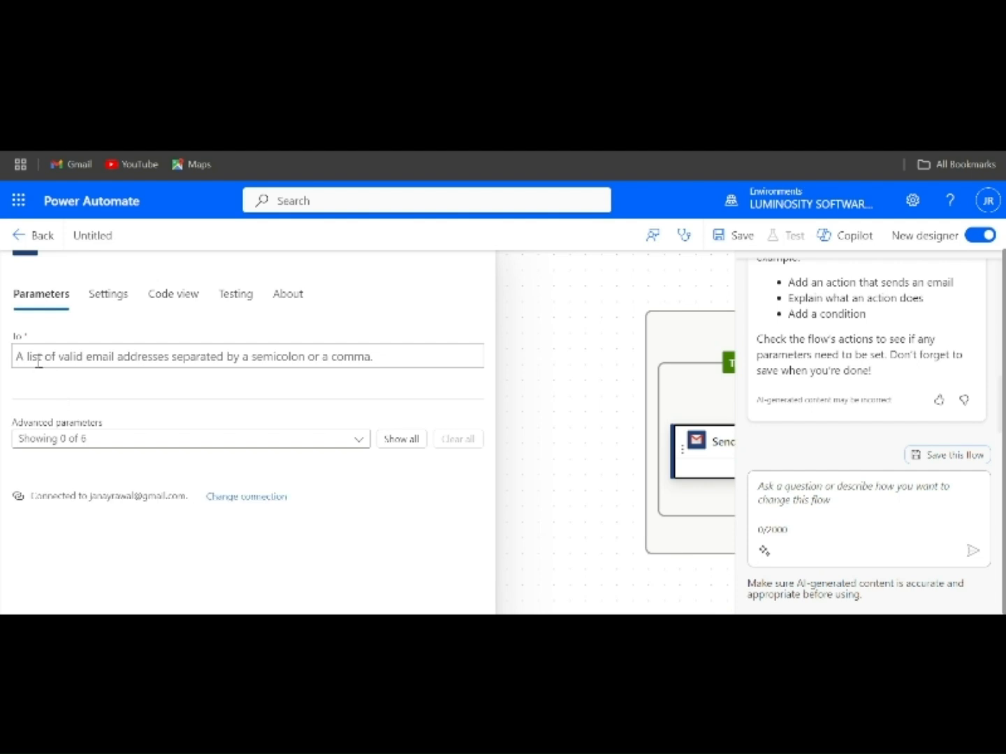
pyautogui.click(38, 359)
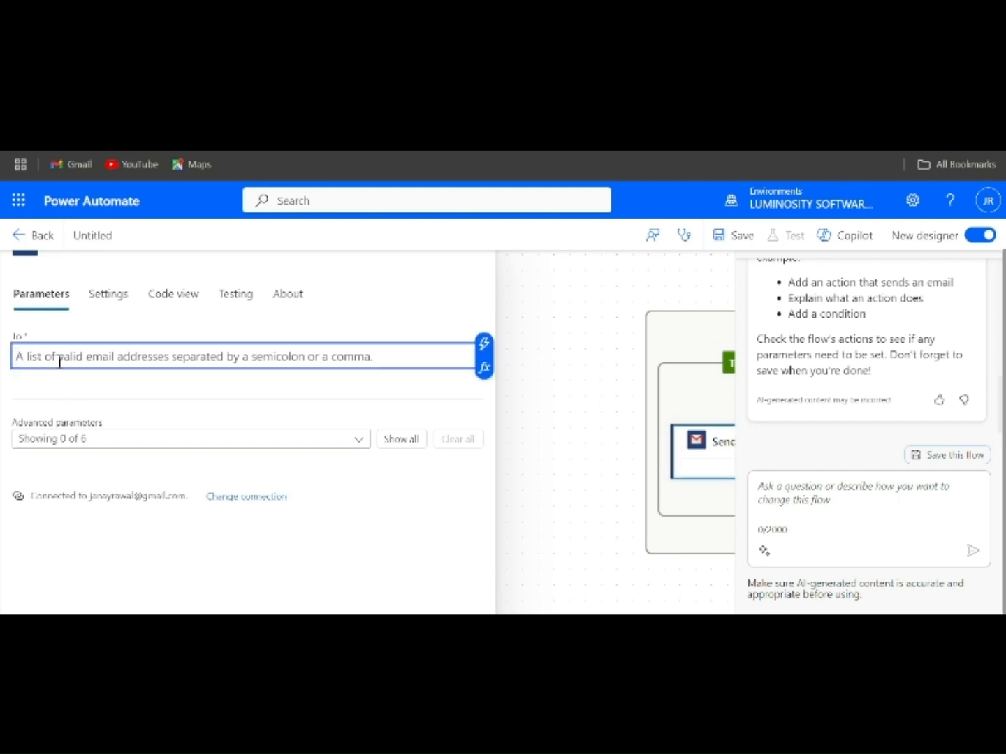
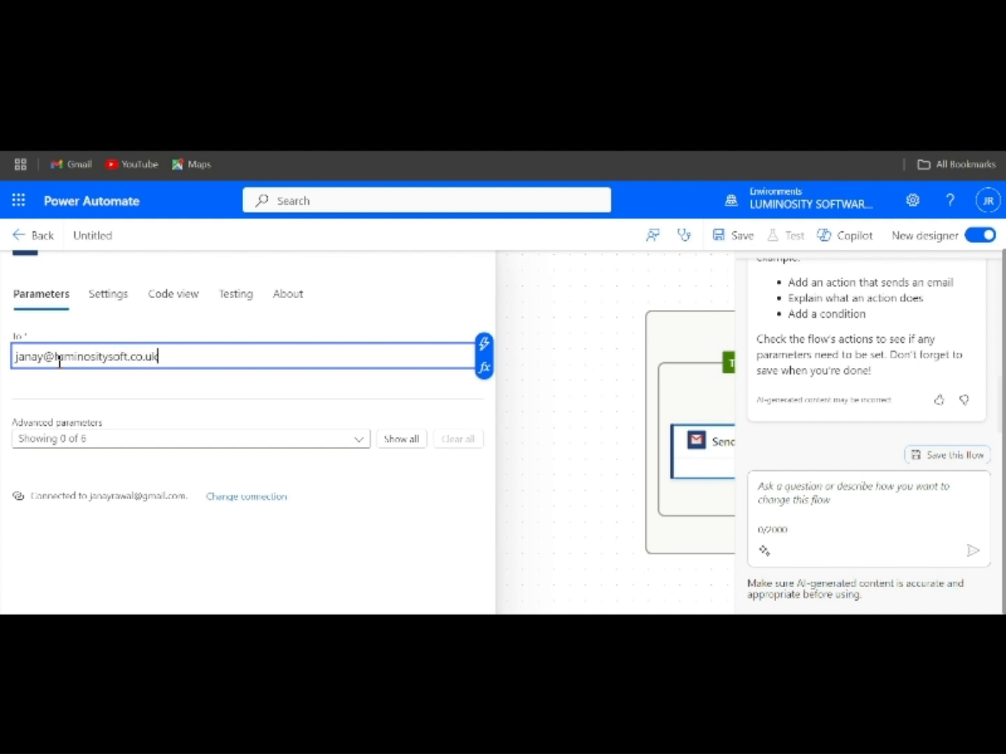
# Show all email parameters and set the subject to 'Low Inventory Alert'.
pyautogui.click(388, 438)
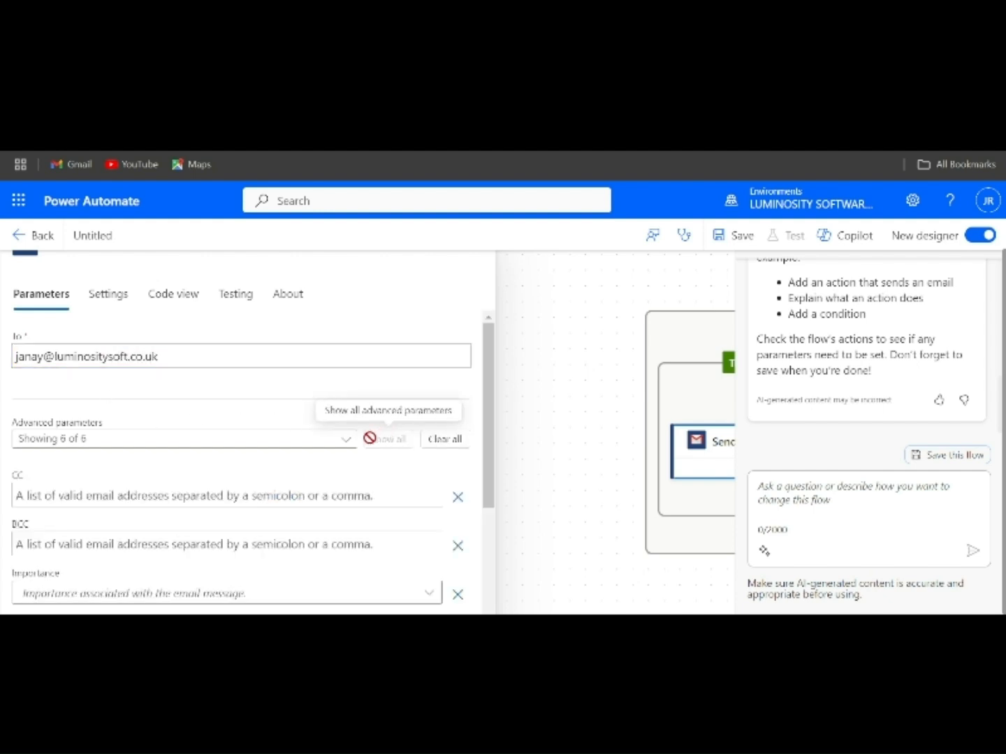
pyautogui.scroll(-3, 260, 465)
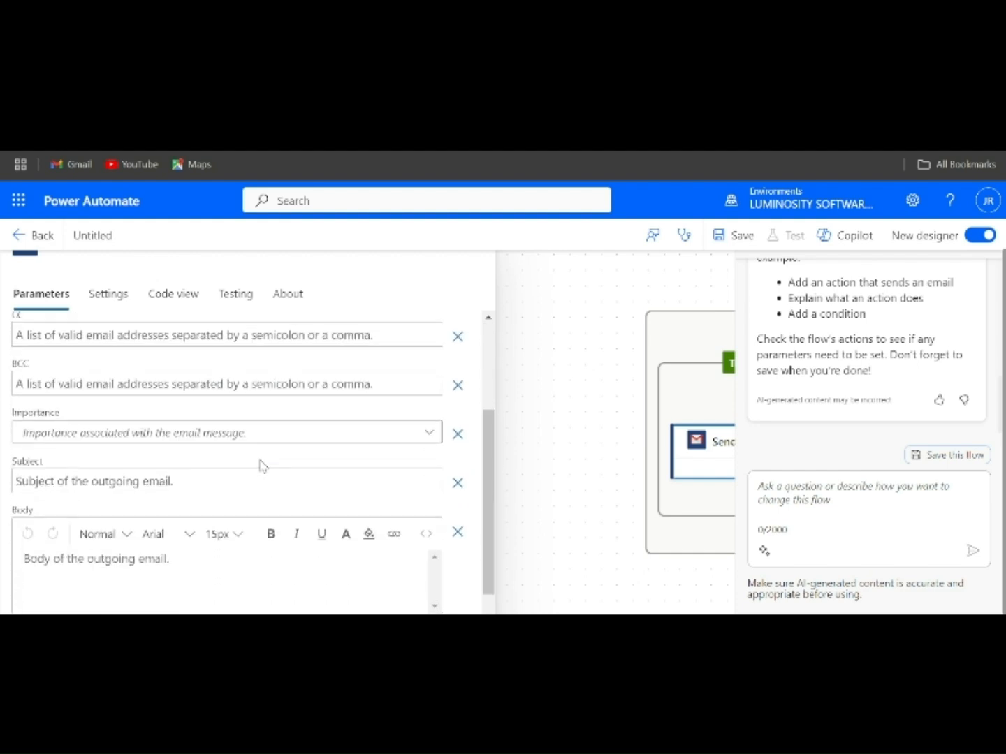
pyautogui.click(135, 482)
pyautogui.write('Low Invent')
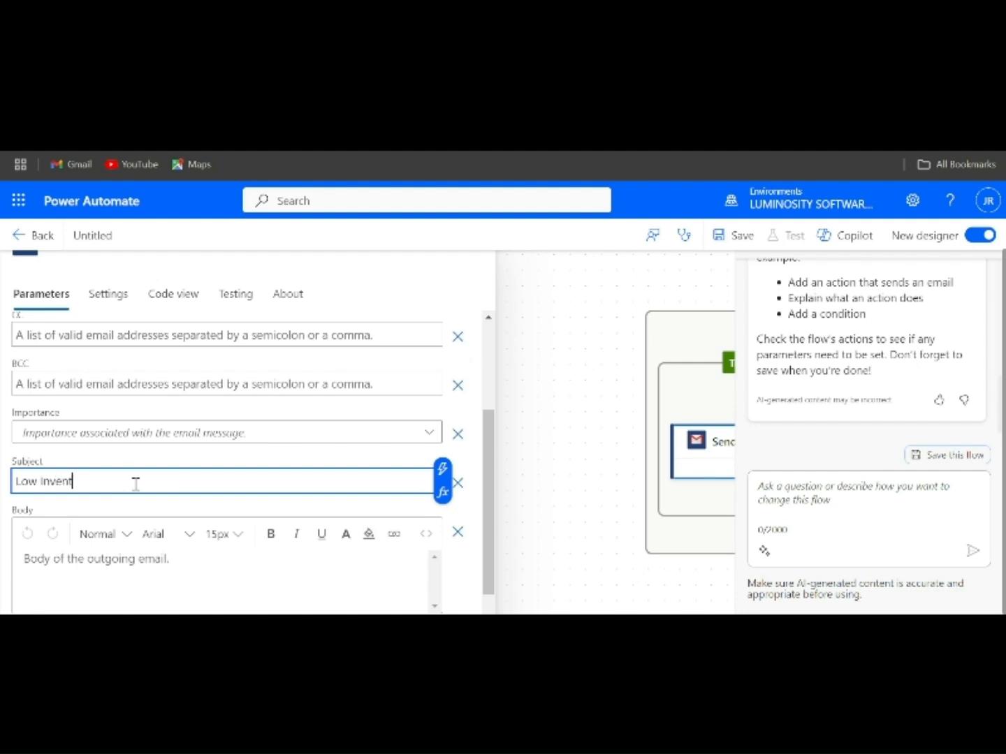
pyautogui.write('ory Alert')
pyautogui.scroll(-1, 136, 483)
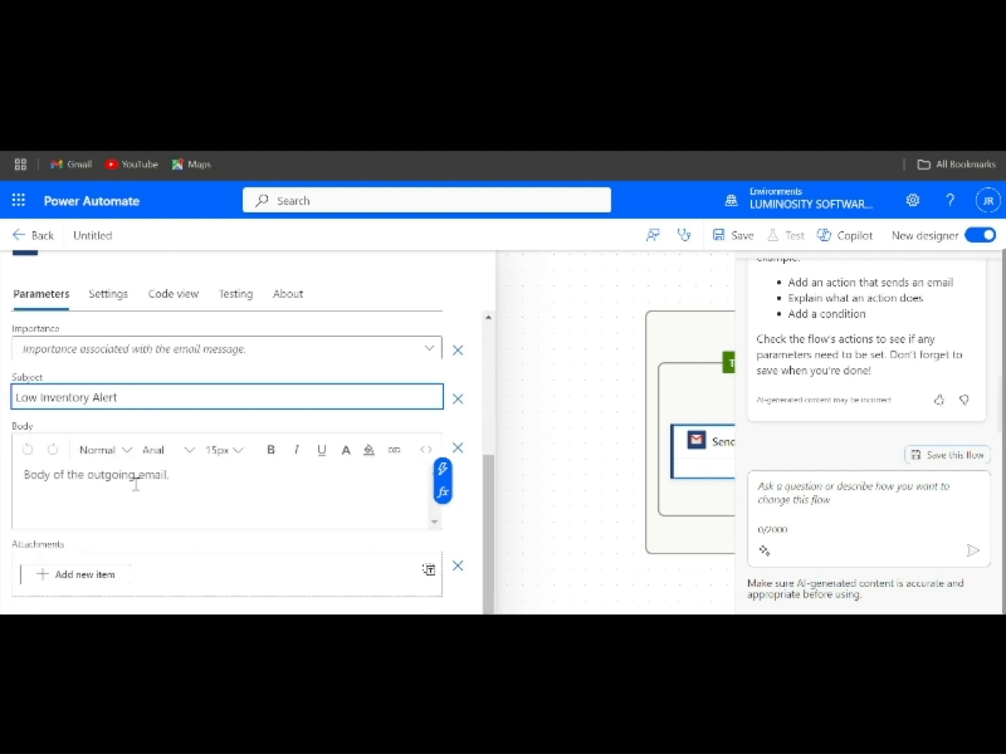
# Write the body 'Hello,' then Product Name 'is running low on stock.' and begin 'Current quantity'.
pyautogui.click(67, 479)
pyautogui.write('HEl')
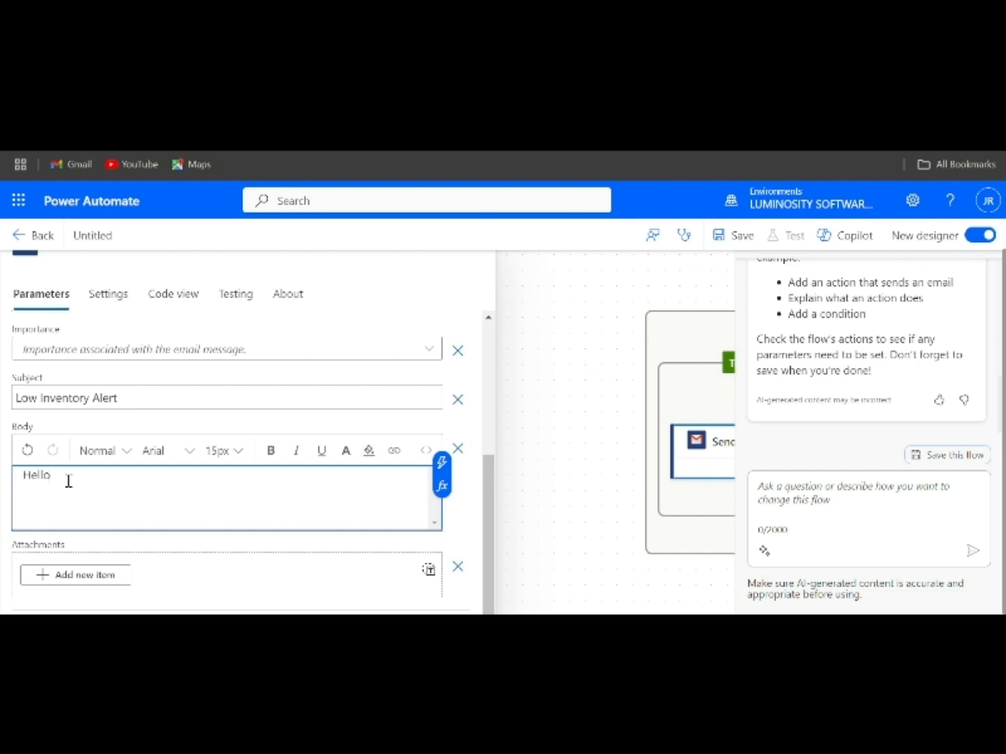
pyautogui.write('lo,')
pyautogui.press('Return')
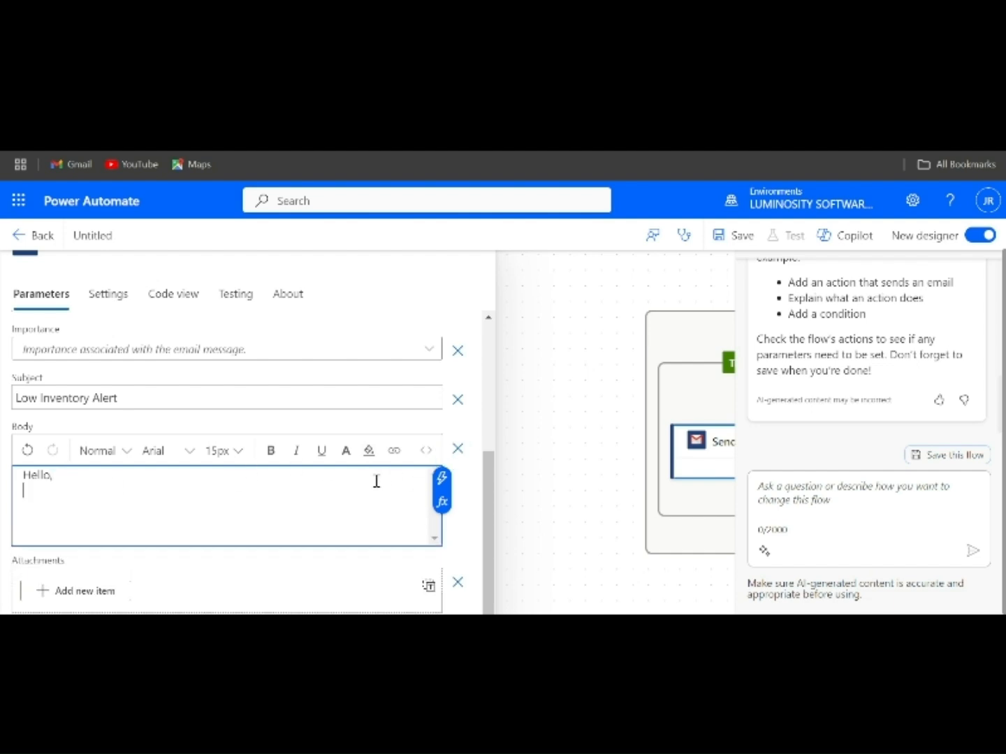
pyautogui.click(441, 502)
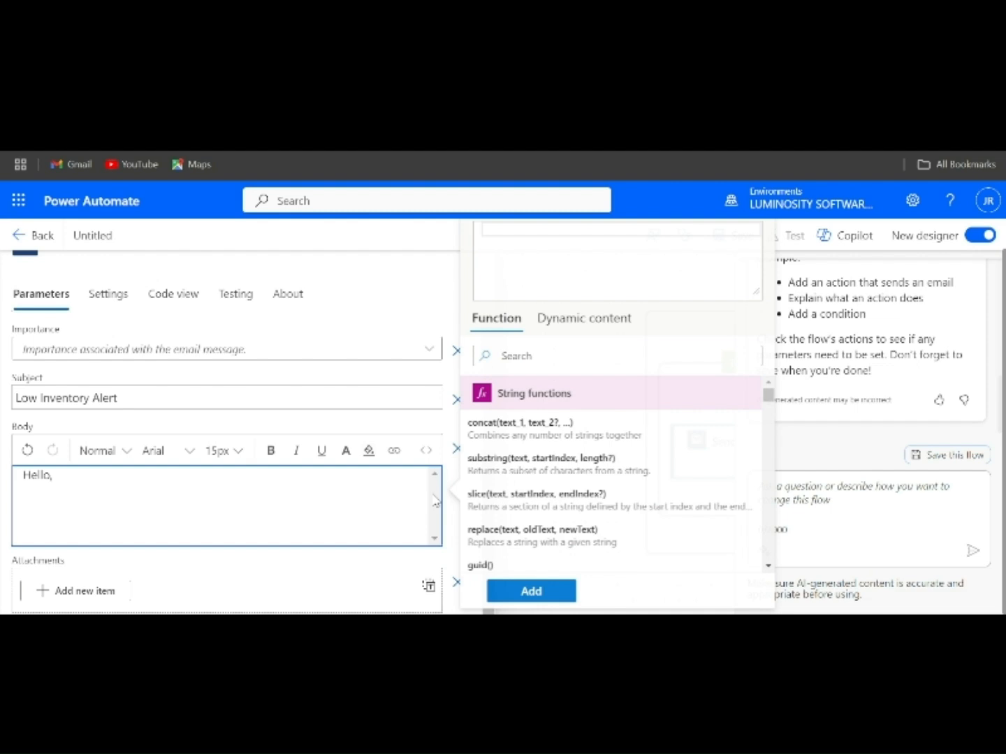
pyautogui.click(571, 320)
pyautogui.scroll(-1, 535, 450)
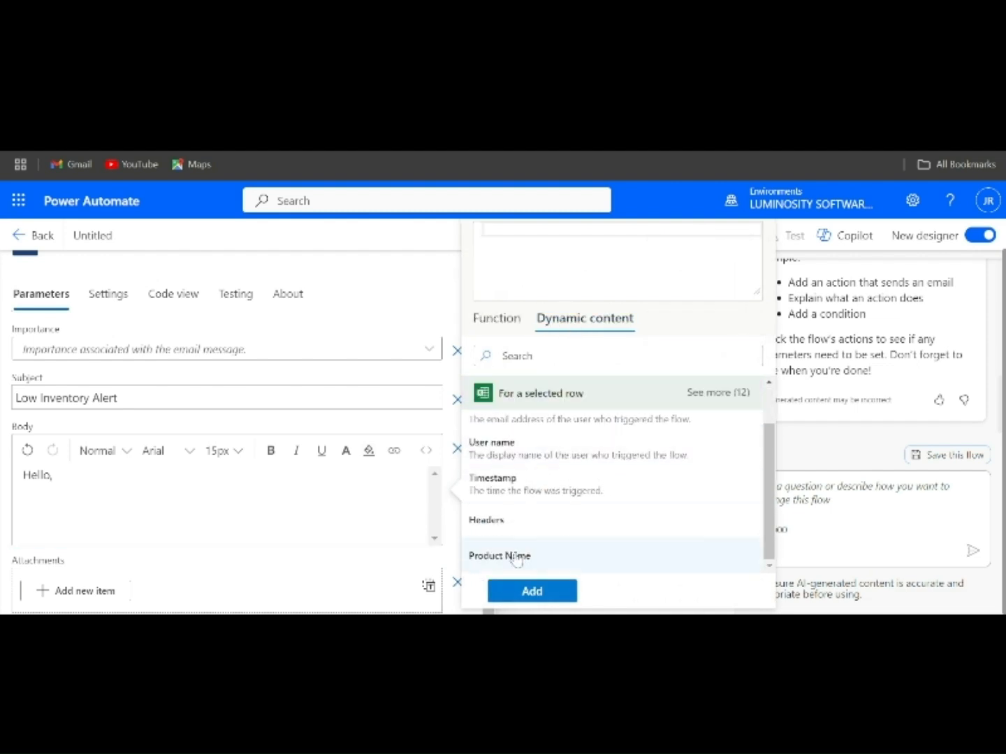
pyautogui.click(514, 557)
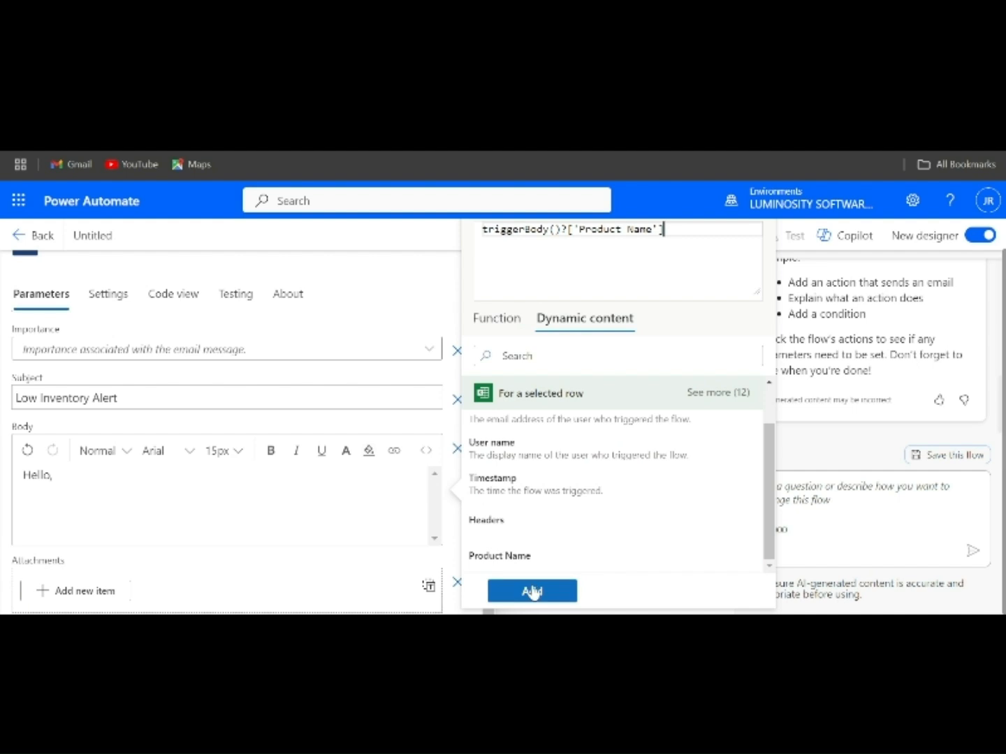
pyautogui.click(532, 592)
pyautogui.write('is')
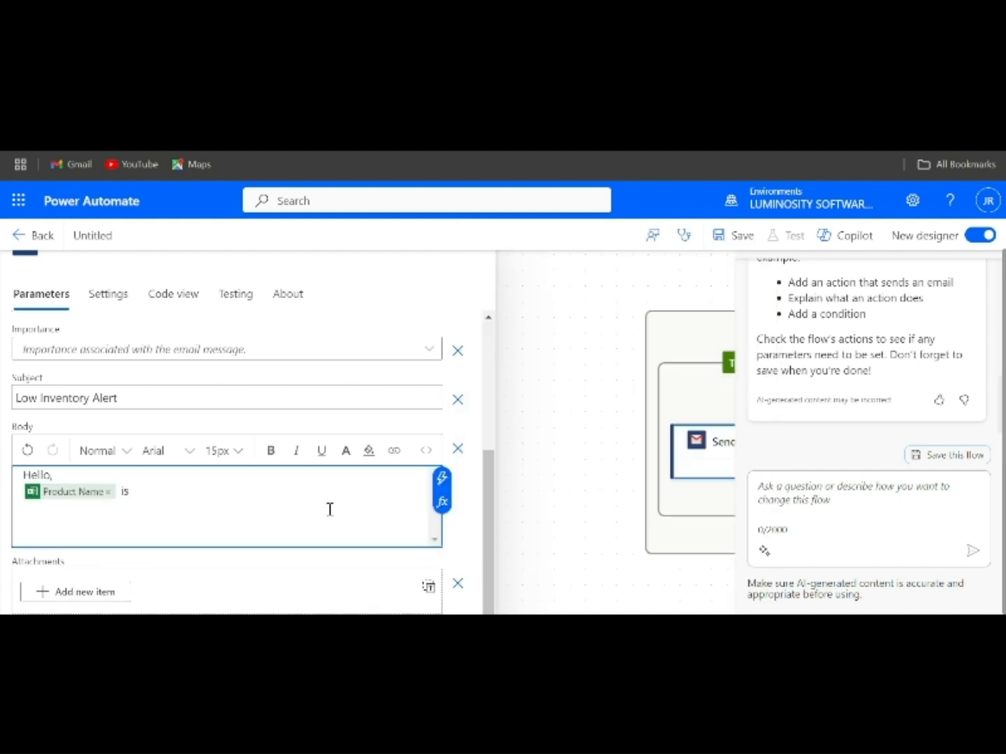
pyautogui.write(' running low on stock')
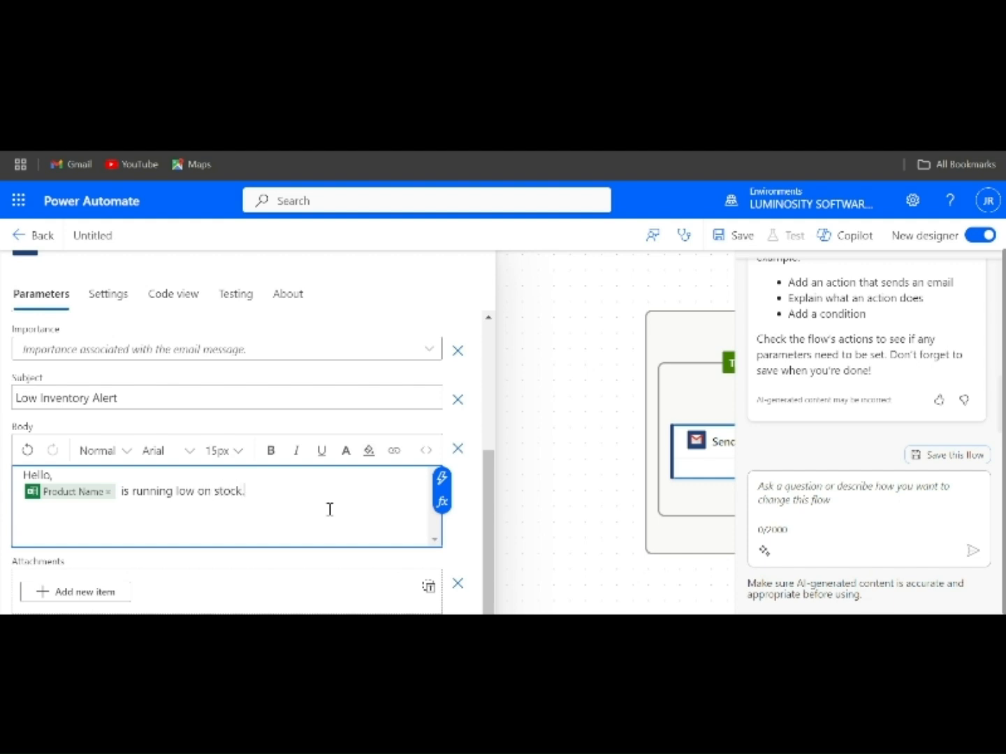
pyautogui.write('.')
pyautogui.press('Return')
pyautogui.press('Return')
pyautogui.write('Cur')
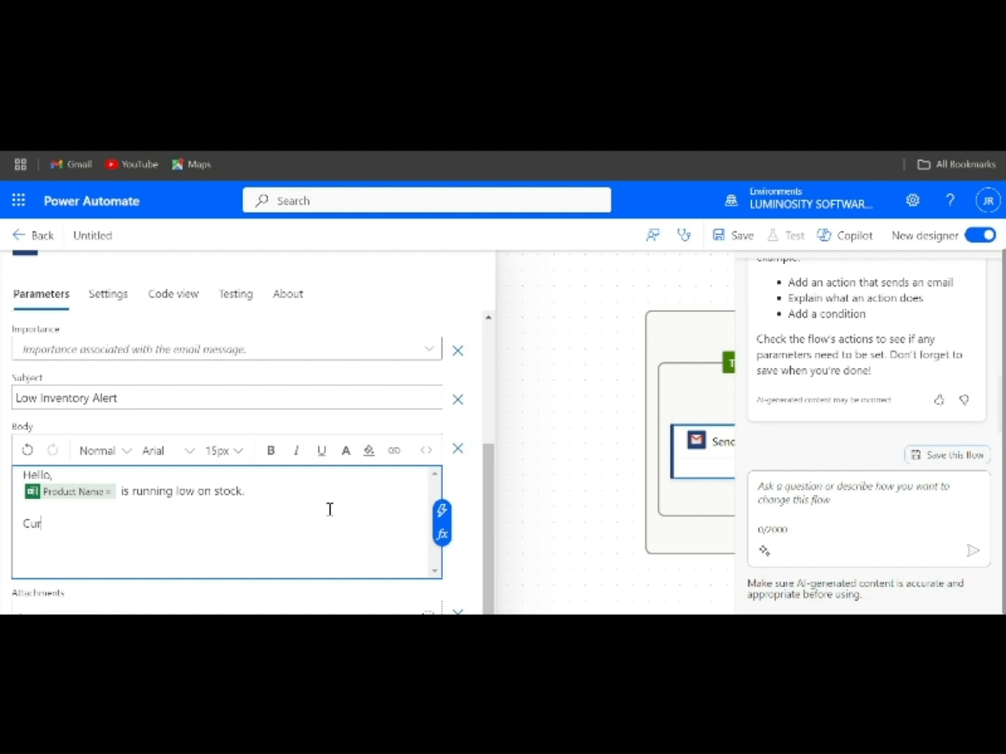
pyautogui.write('rent quantity -')
# Insert the Quantity field after 'Current quantity' and end the line with a period.
pyautogui.click(442, 534)
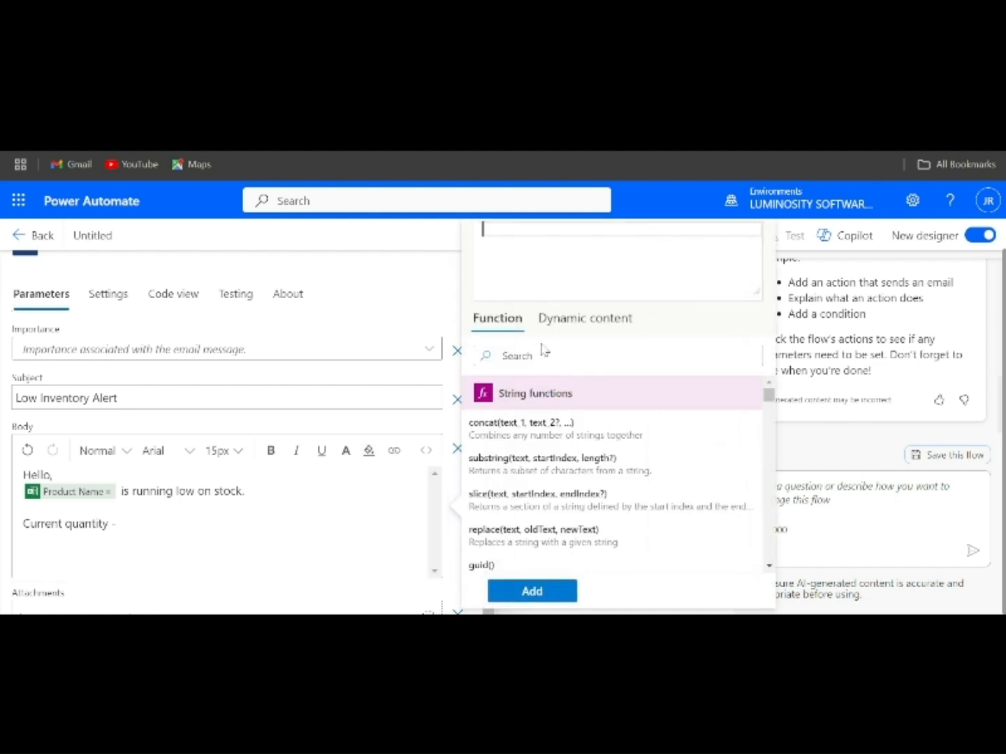
pyautogui.click(566, 319)
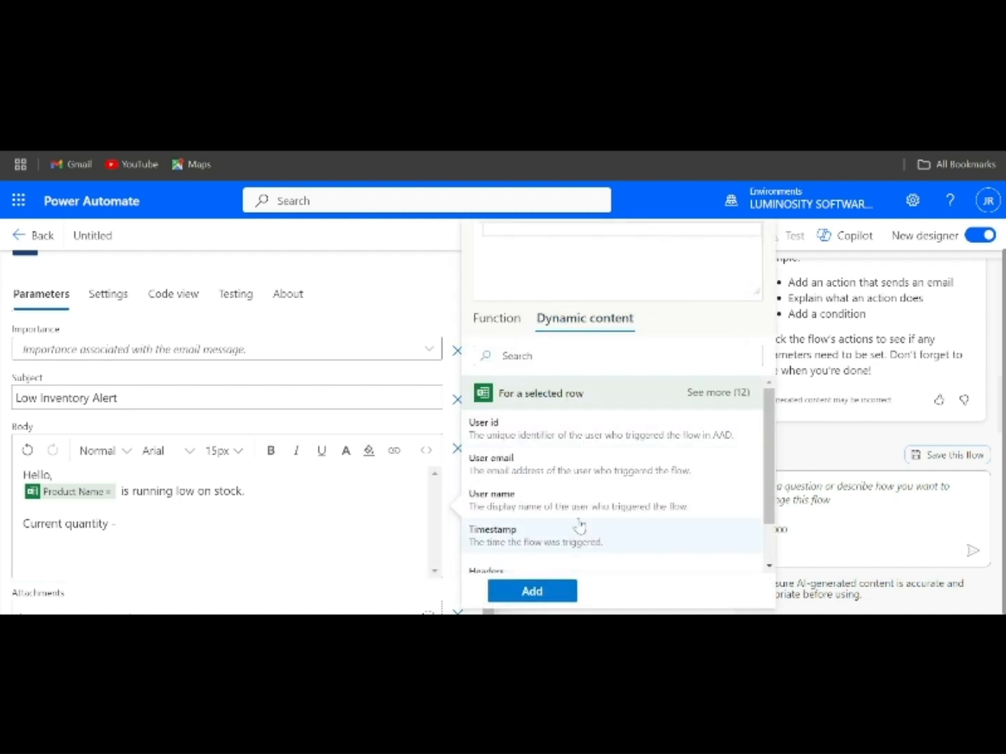
pyautogui.click(701, 395)
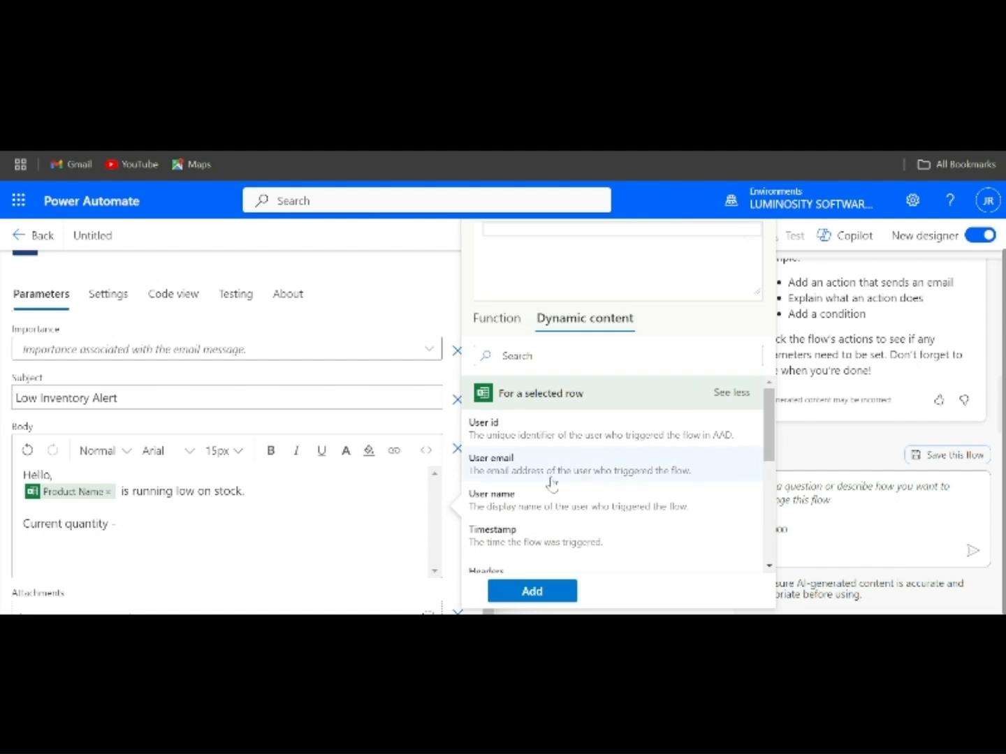
pyautogui.scroll(-5, 550, 480)
pyautogui.click(500, 444)
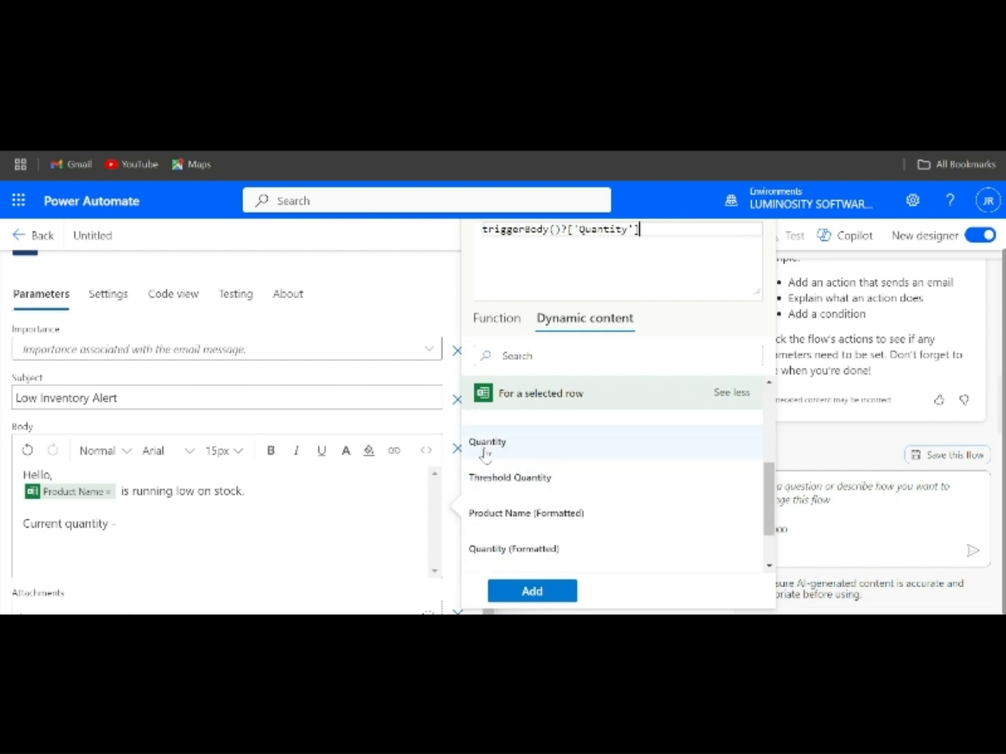
pyautogui.click(535, 591)
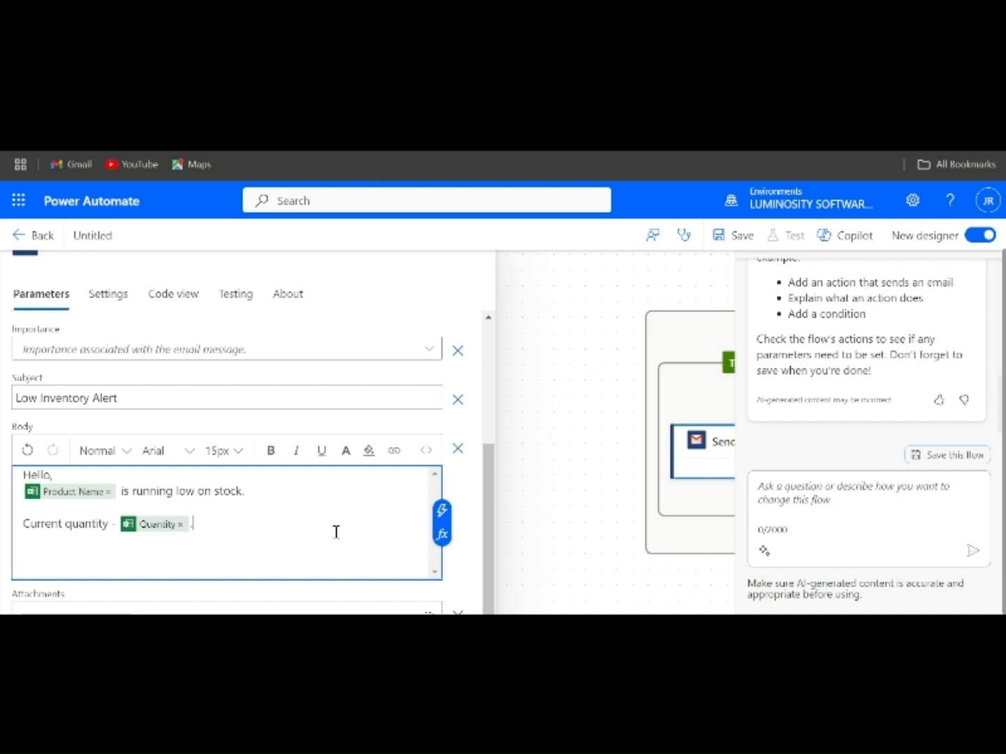
pyautogui.write('.')
pyautogui.press('Return')
# Add a 'Threshold Quantity' line followed by the Threshold Quantity field and a period.
pyautogui.write('Thre')
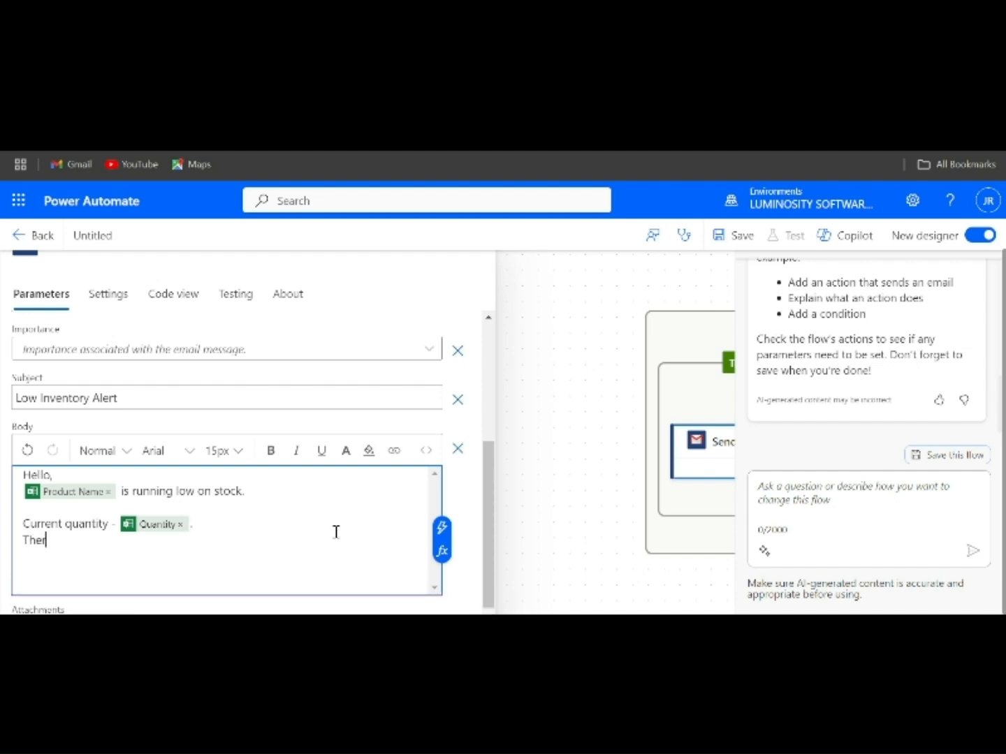
pyautogui.press('BackSpace')
pyautogui.press('BackSpace')
pyautogui.write('reshold Quantity -')
pyautogui.click(442, 551)
pyautogui.click(575, 322)
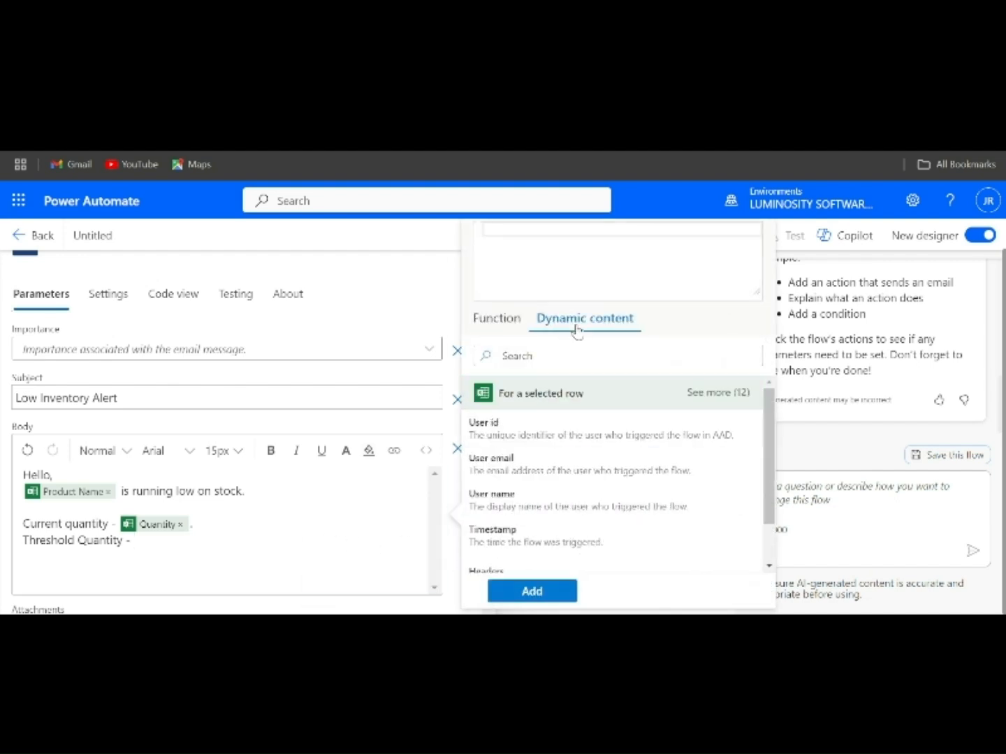
pyautogui.scroll(-1, 538, 551)
pyautogui.click(705, 392)
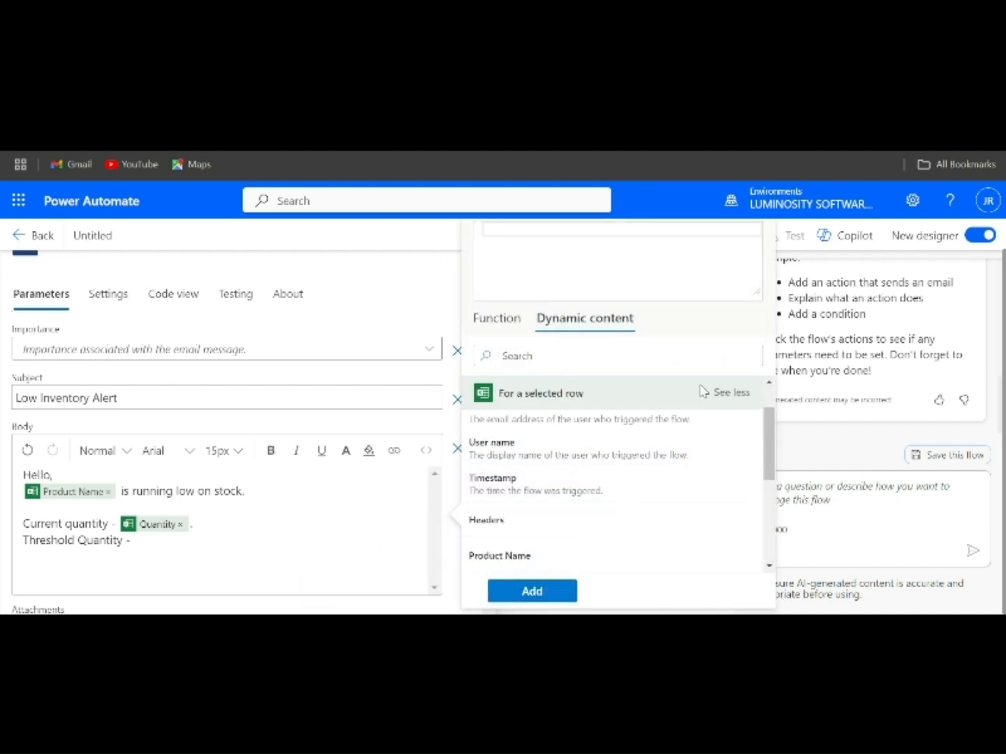
pyautogui.scroll(-3, 590, 489)
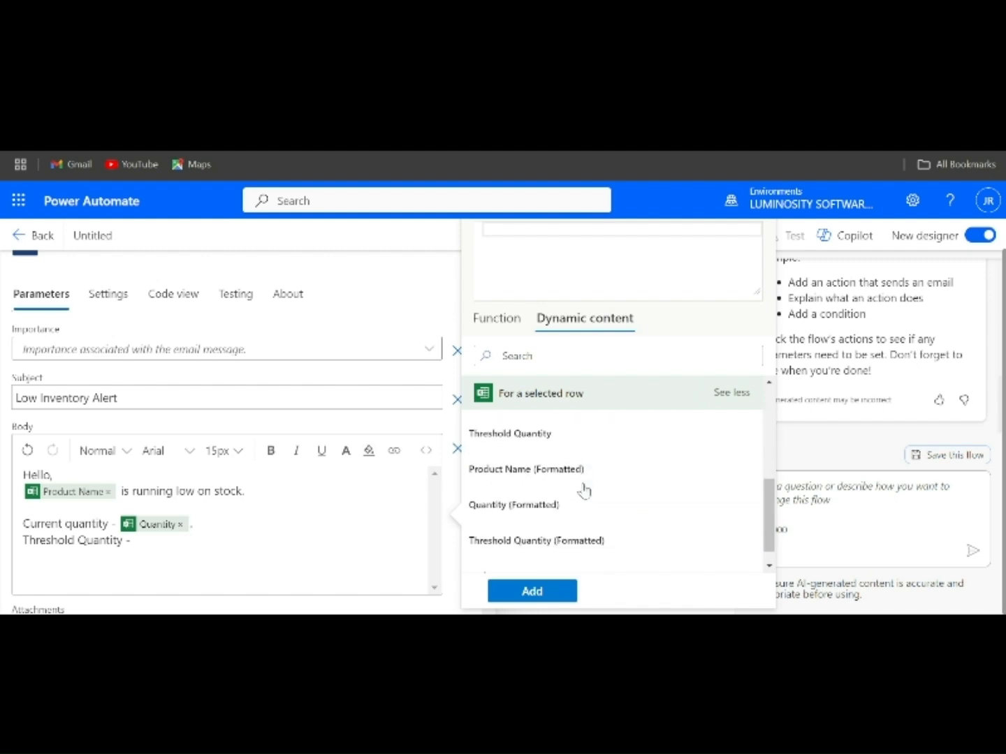
pyautogui.click(521, 434)
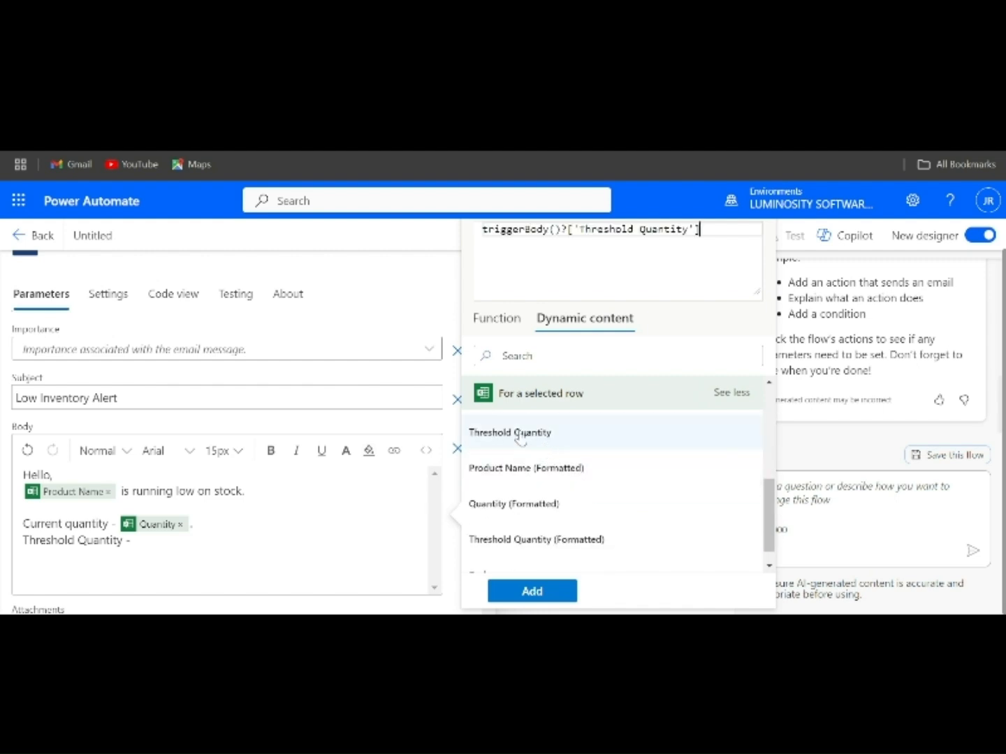
pyautogui.click(529, 592)
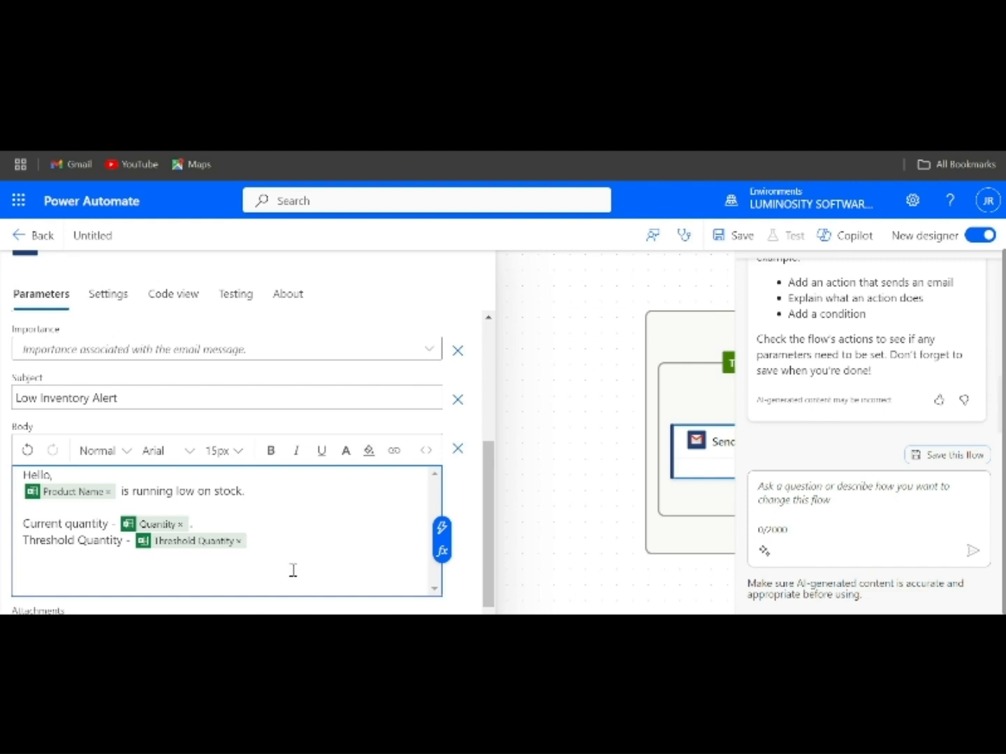
pyautogui.write('.')
# Close the body with 'Please restock this product as soon as possible.'.
pyautogui.press('Return')
pyautogui.press('Return')
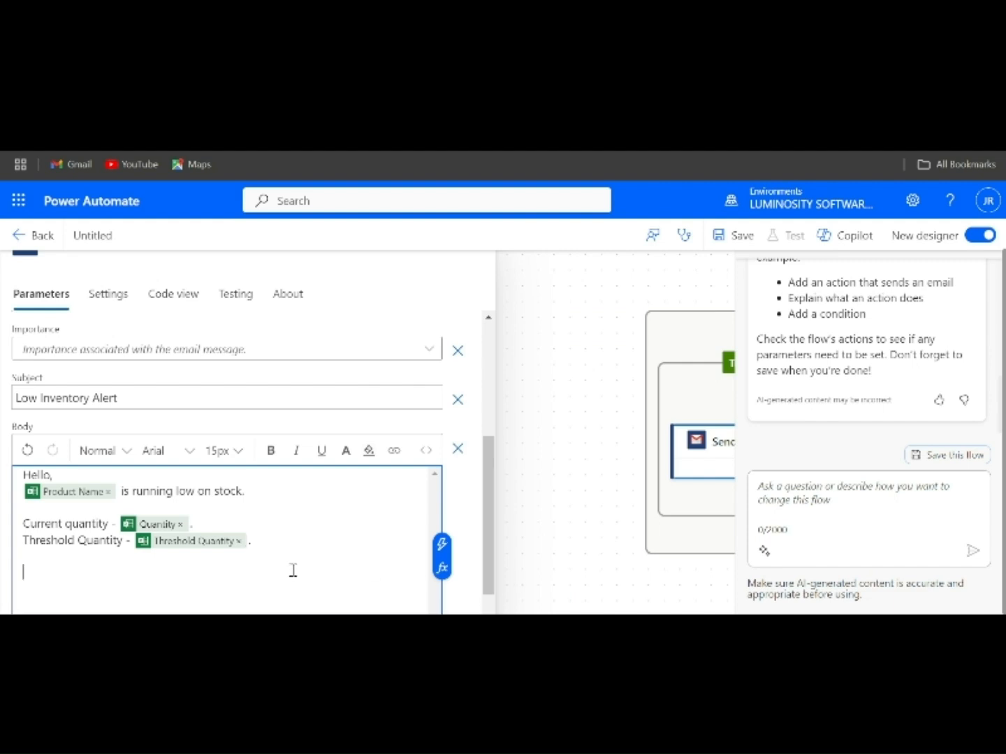
pyautogui.write('Please restock')
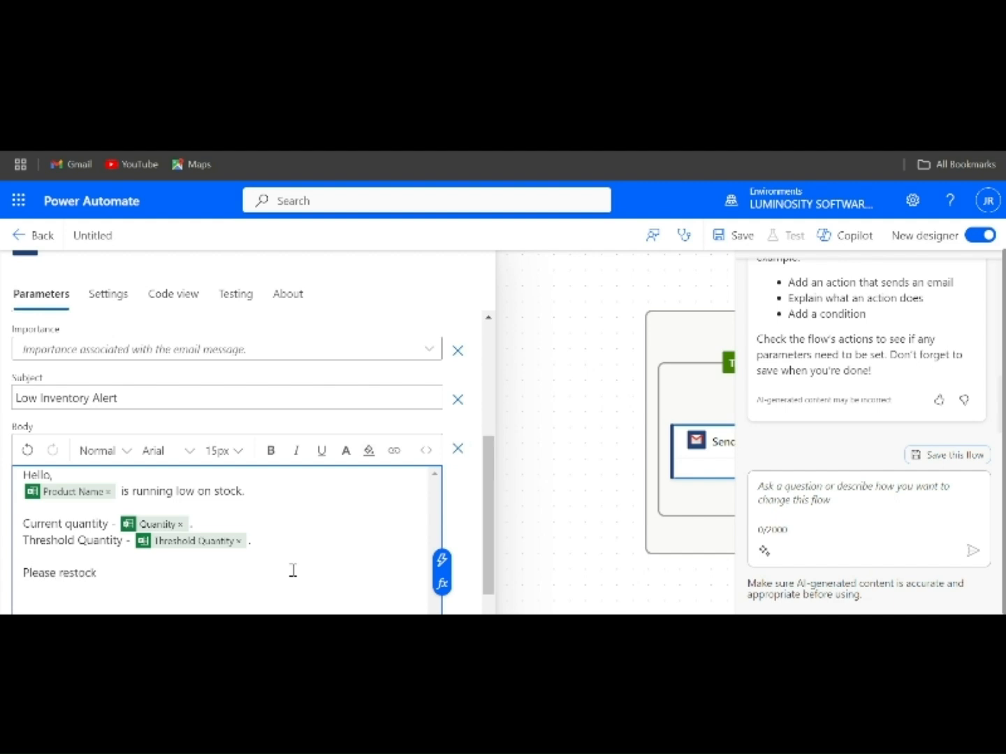
pyautogui.write(' this product as soon as p')
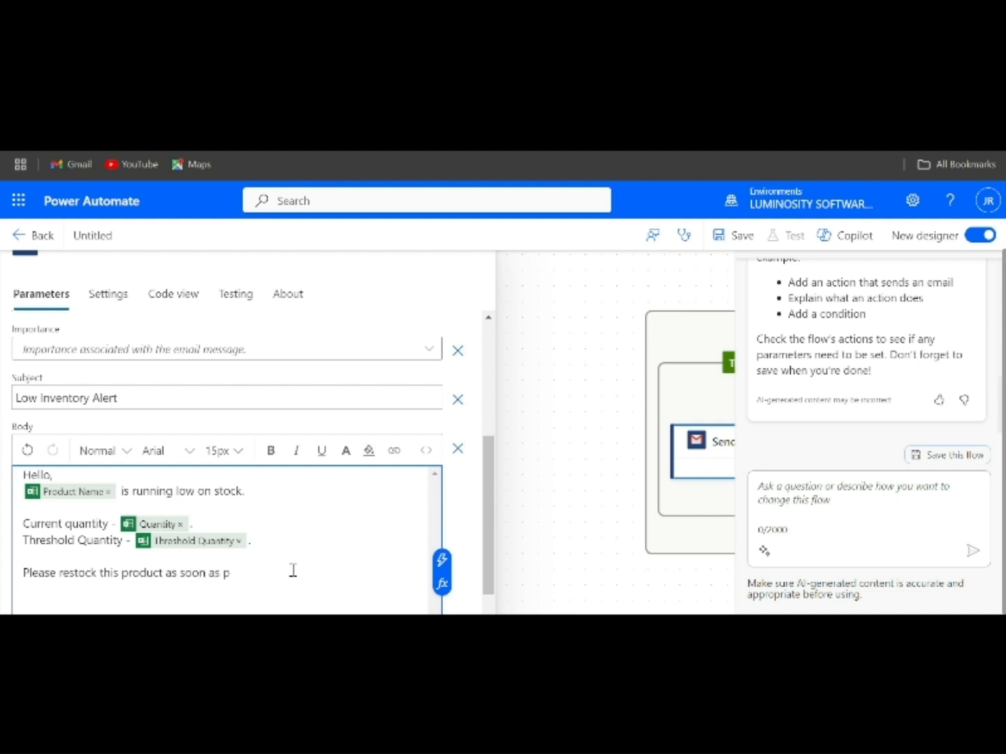
pyautogui.write('ossible.')
pyautogui.scroll(-1, 293, 570)
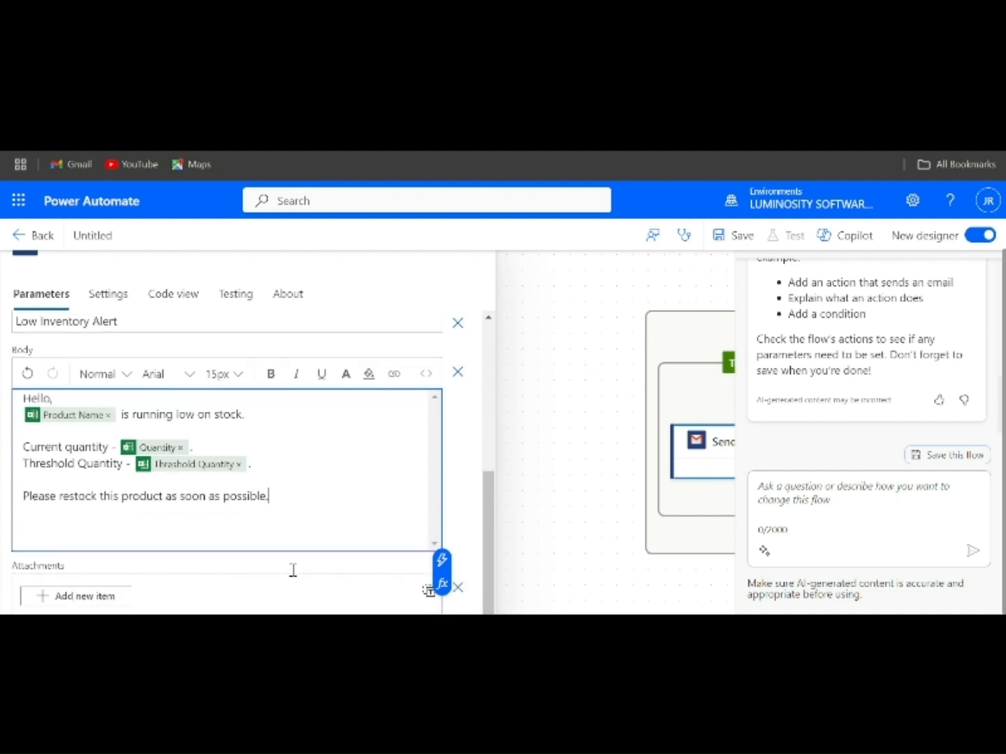
pyautogui.scroll(-1, 292, 570)
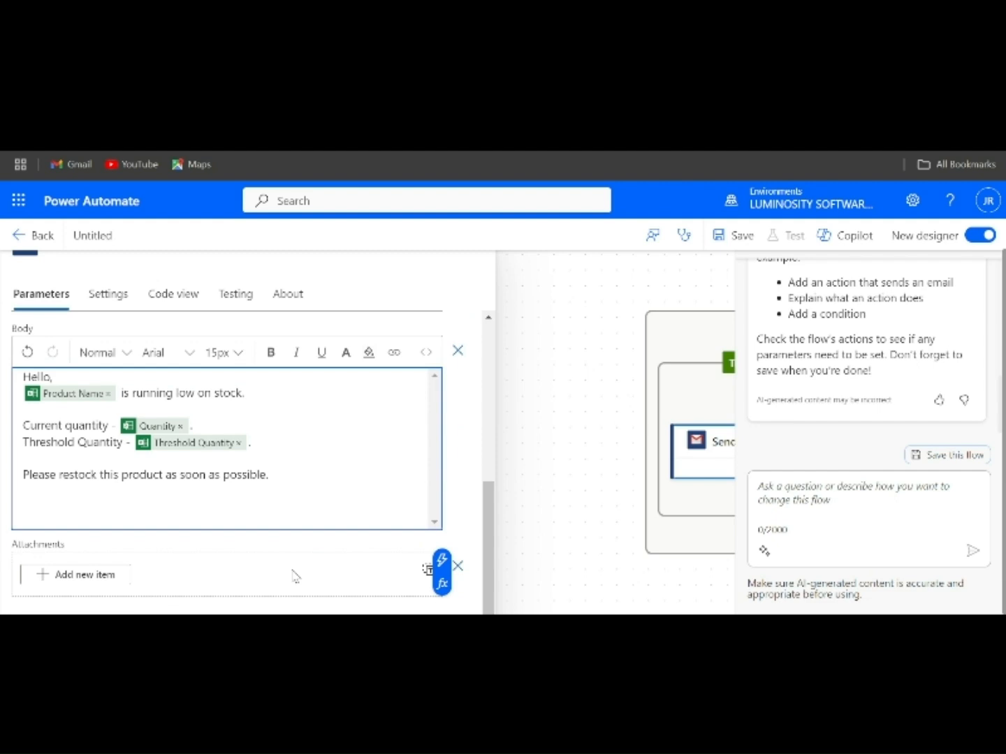
# Review the Send email (V2) action's recipient, subject and body in the True branch.
pyautogui.click(538, 432)
pyautogui.moveTo(536, 431); pyautogui.dragTo(155, 456)
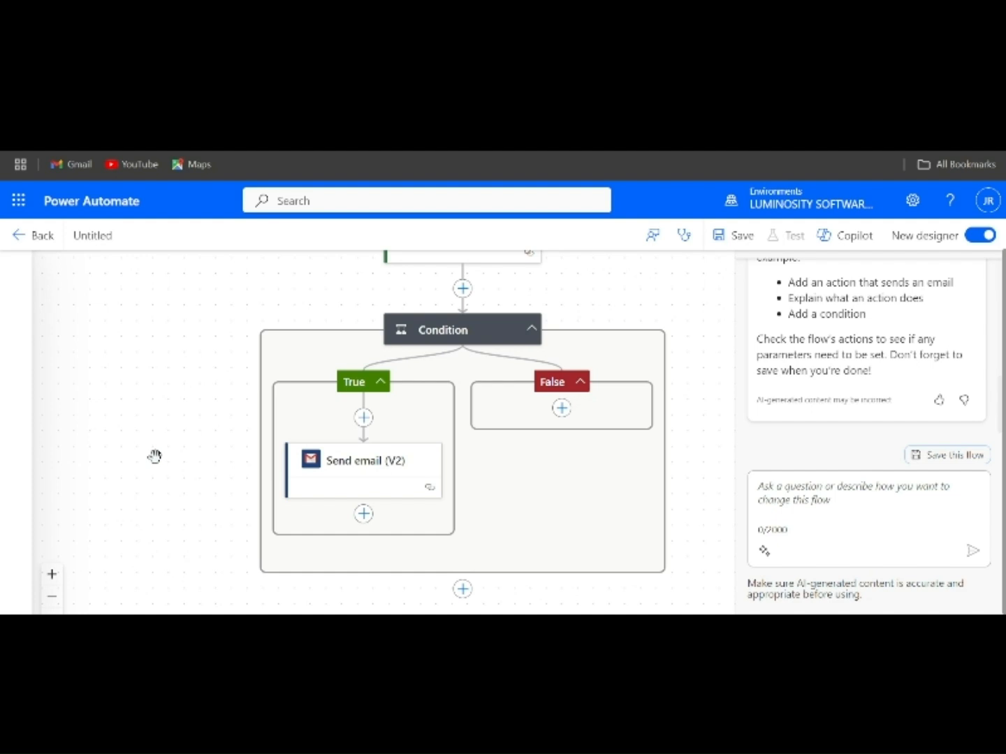
pyautogui.click(326, 477)
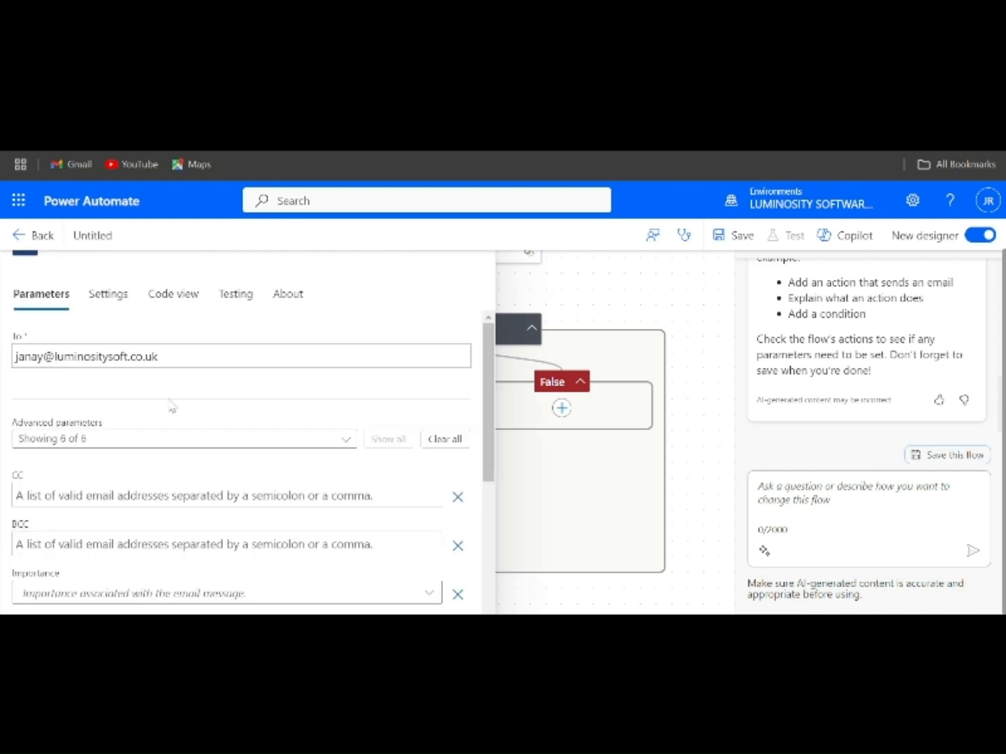
pyautogui.scroll(-3, 172, 407)
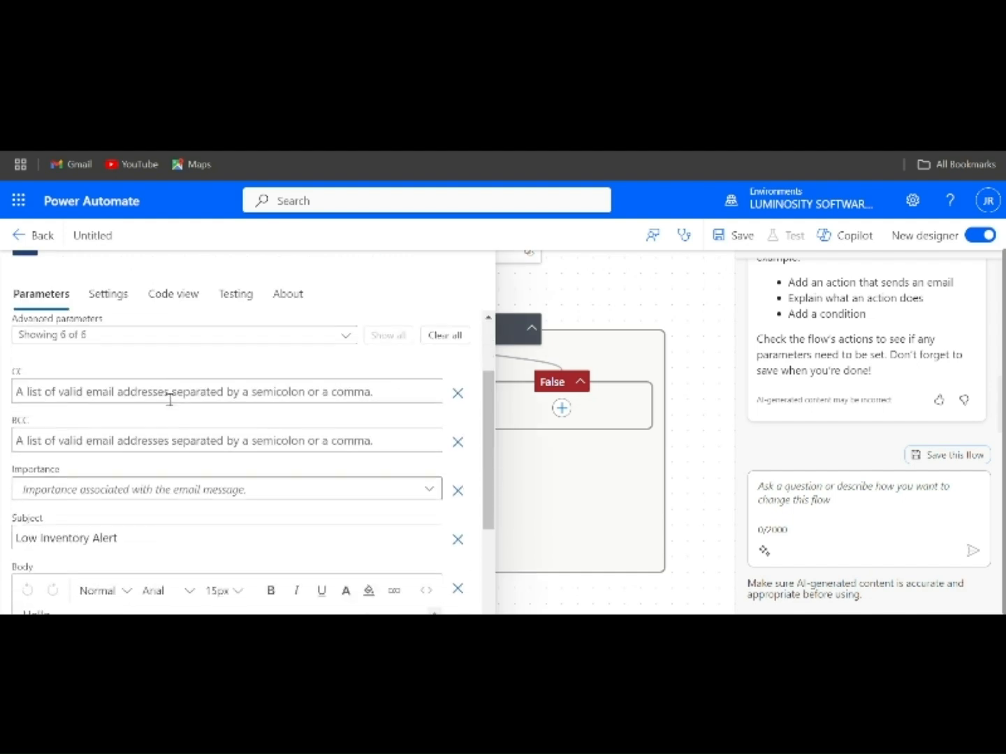
pyautogui.scroll(1, 168, 397)
pyautogui.scroll(-6, 168, 401)
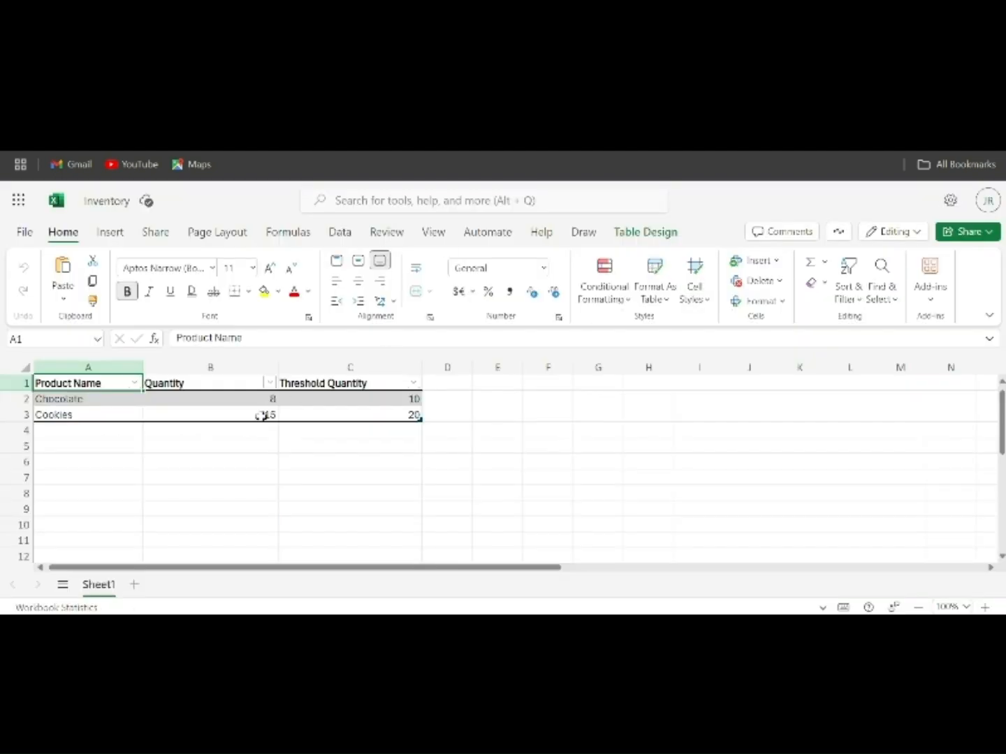
# Check Chocolate's quantity of 8 in cell B2 against its threshold of 10.
pyautogui.click(270, 402)
pyautogui.hotkey('ctrl', 'F1')
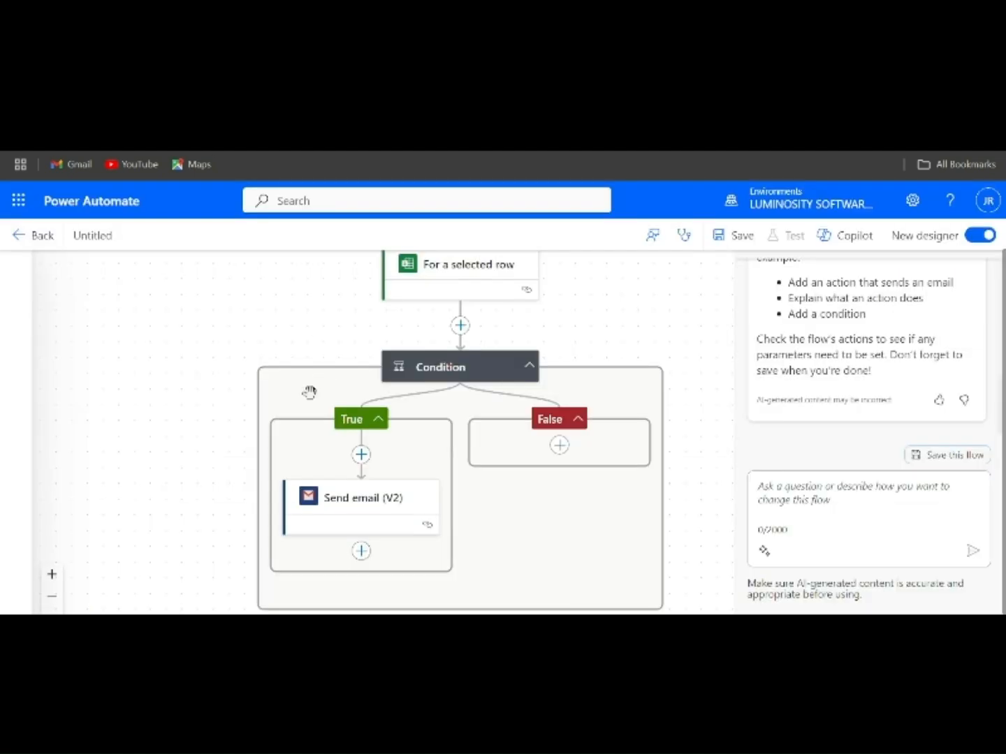
pyautogui.scroll(-1, 264, 395)
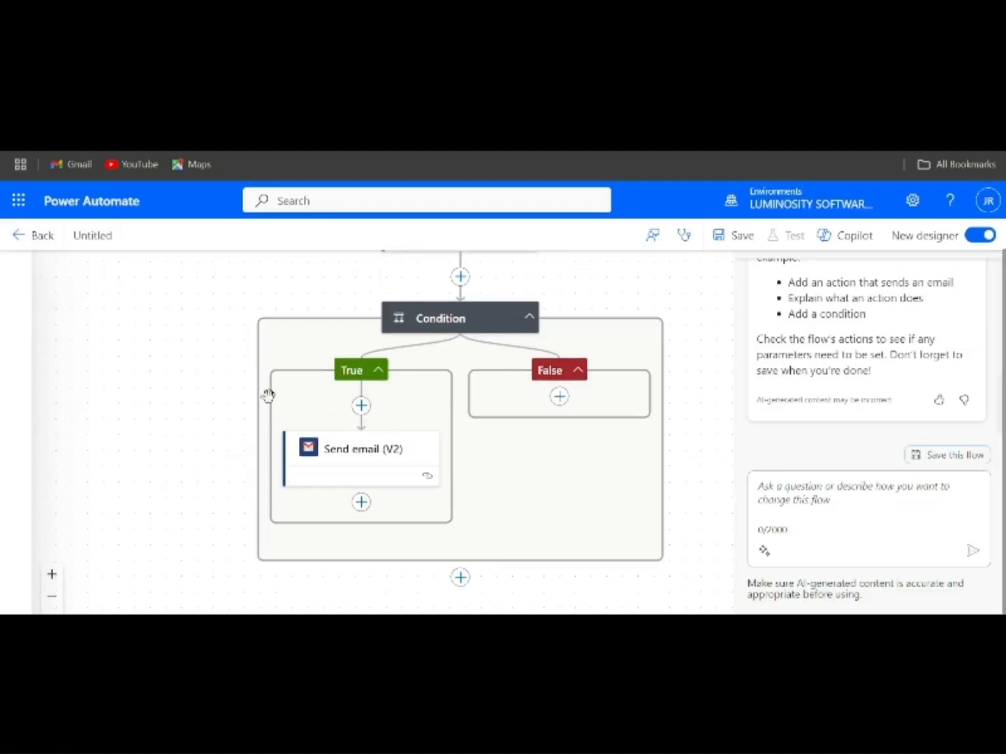
# Save the flow with its Excel row trigger, Quantity<Threshold condition and Gmail alert action.
pyautogui.scroll(2, 268, 397)
pyautogui.scroll(1, 267, 396)
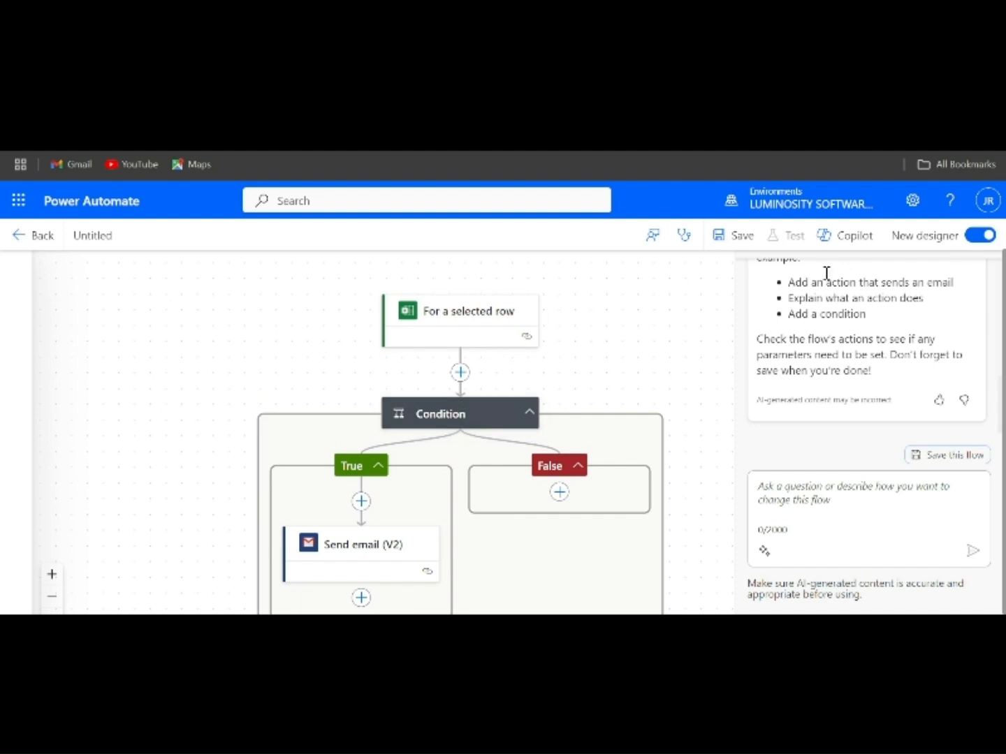
pyautogui.click(733, 237)
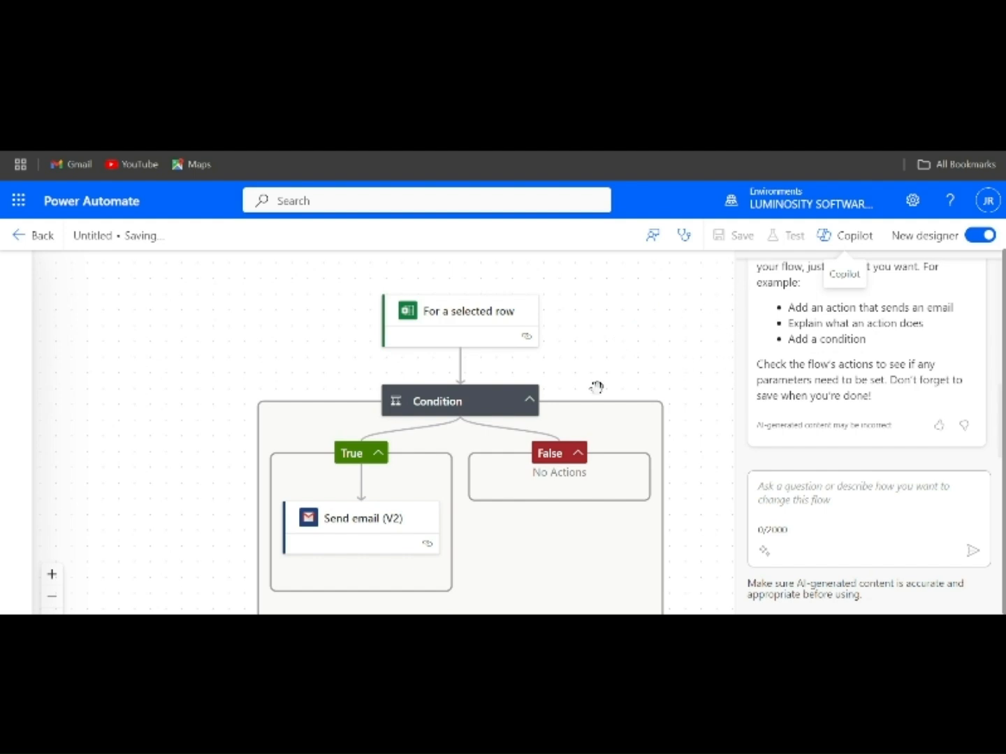
pyautogui.scroll(1, 604, 388)
pyautogui.scroll(1, 650, 320)
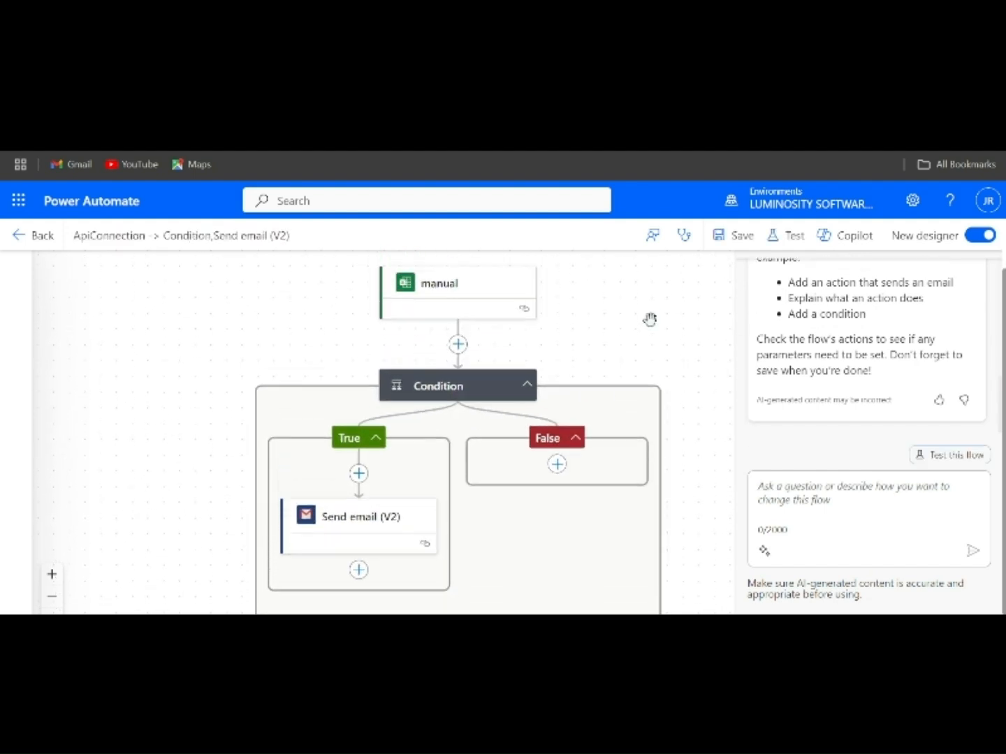
pyautogui.scroll(1, 632, 347)
pyautogui.scroll(-2, 632, 346)
pyautogui.scroll(1, 650, 319)
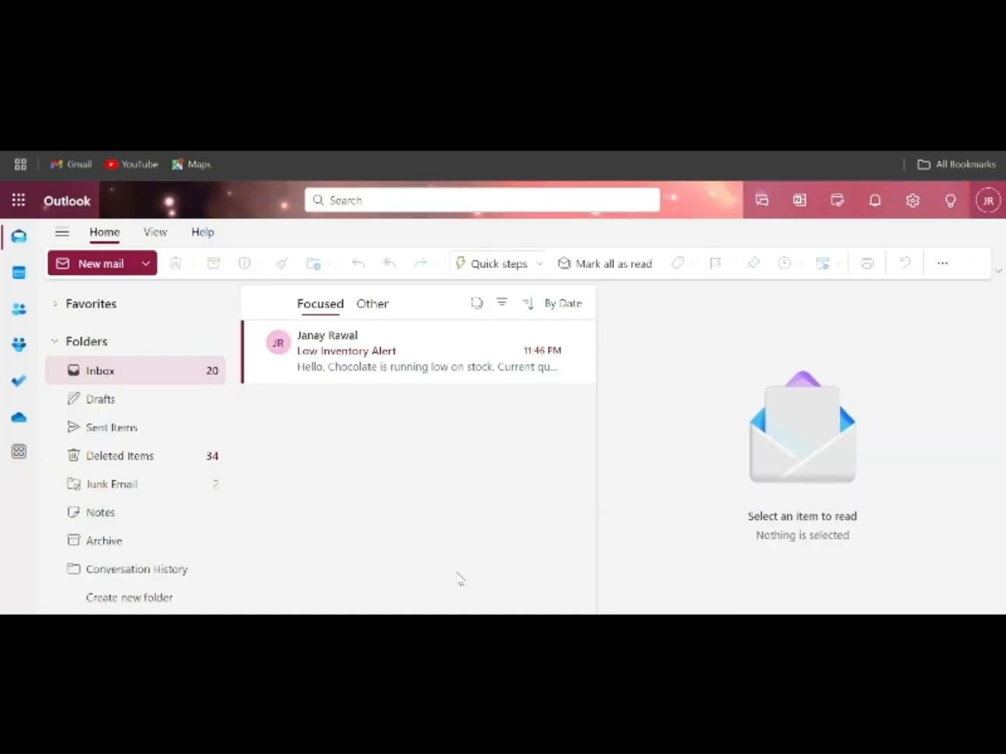
# Open the Low Inventory Alert email reporting Chocolate running low.
pyautogui.click(366, 360)
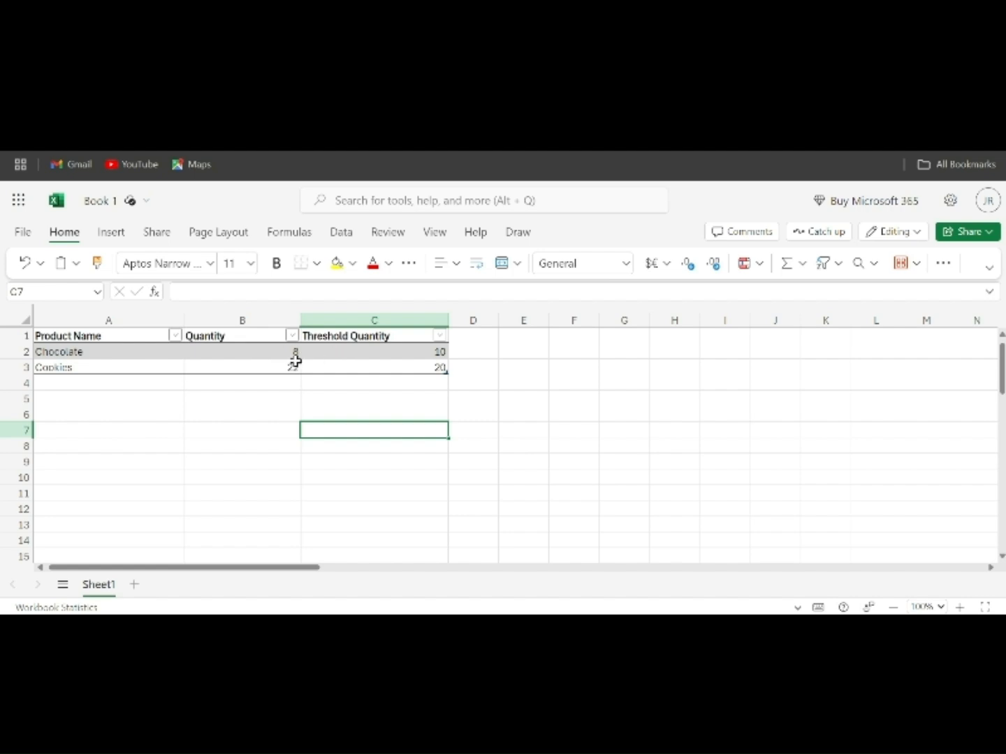
# In the Excel workbook, select cell A3 on the Cookies product row.
pyautogui.click(130, 366)
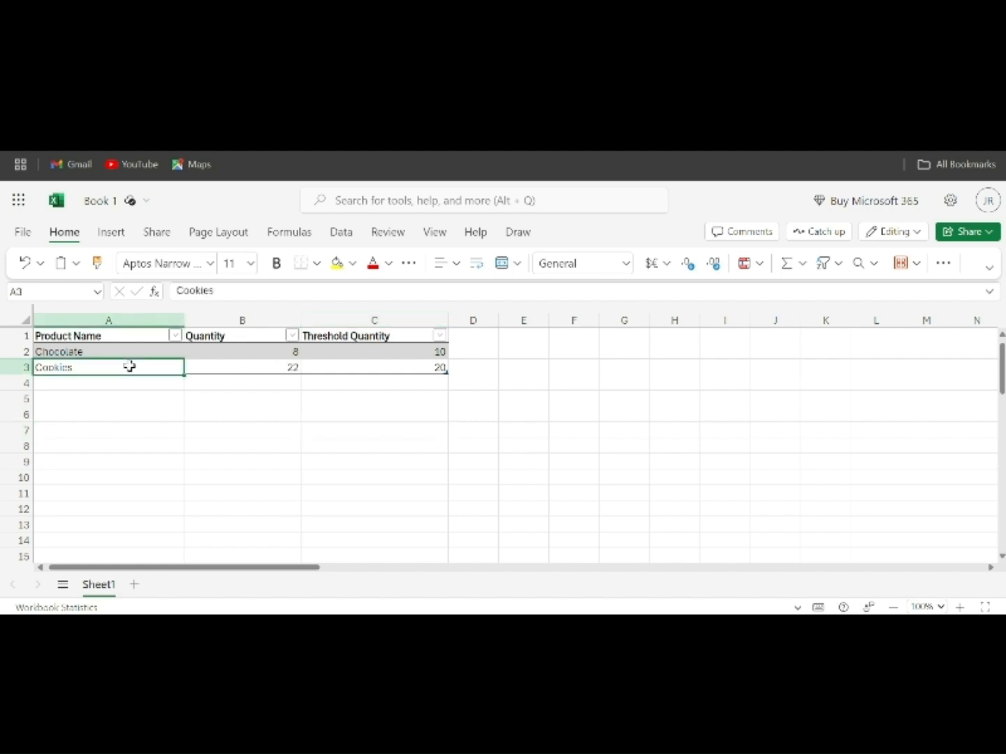